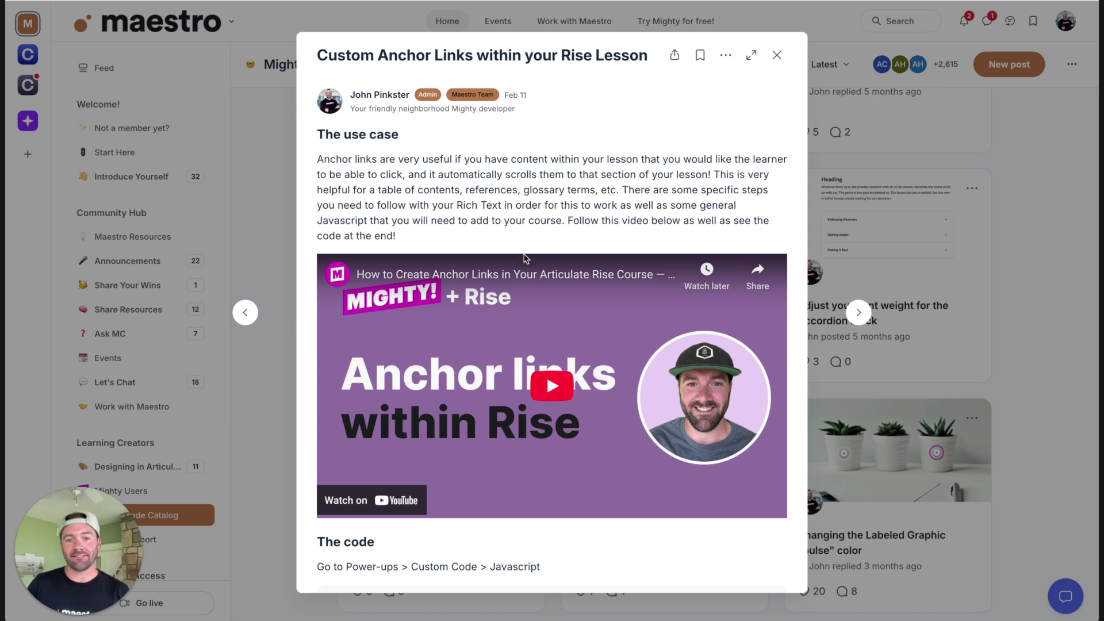
Open the Top 10 Guide lesson for editing.
scroll(467, 242, "down", 1)
scroll(457, 160, "up", 1)
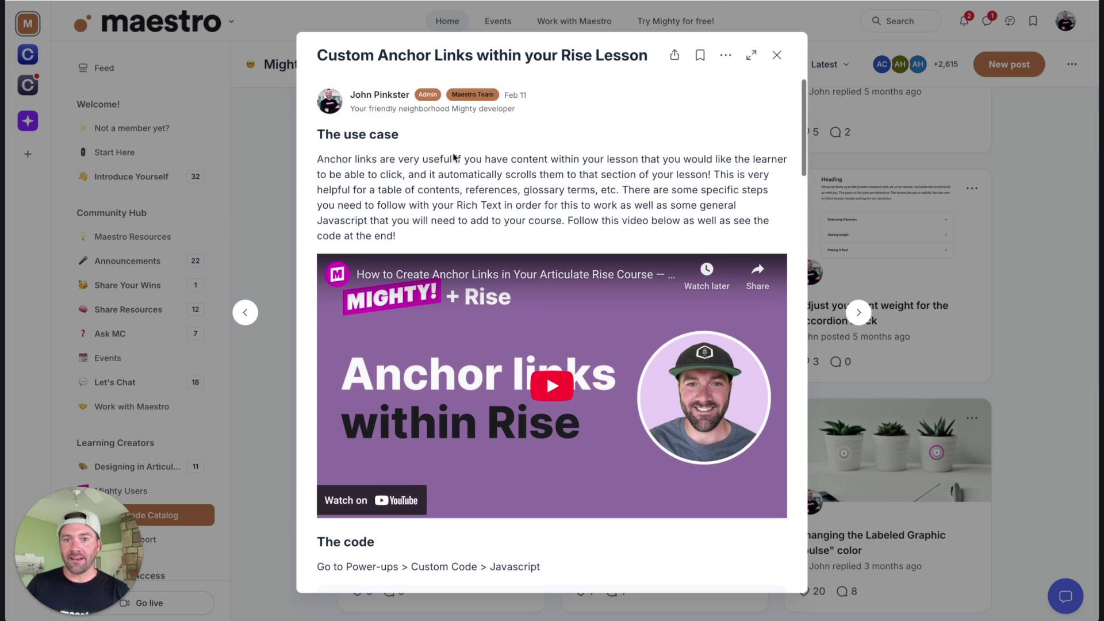
scroll(525, 196, "down", 5)
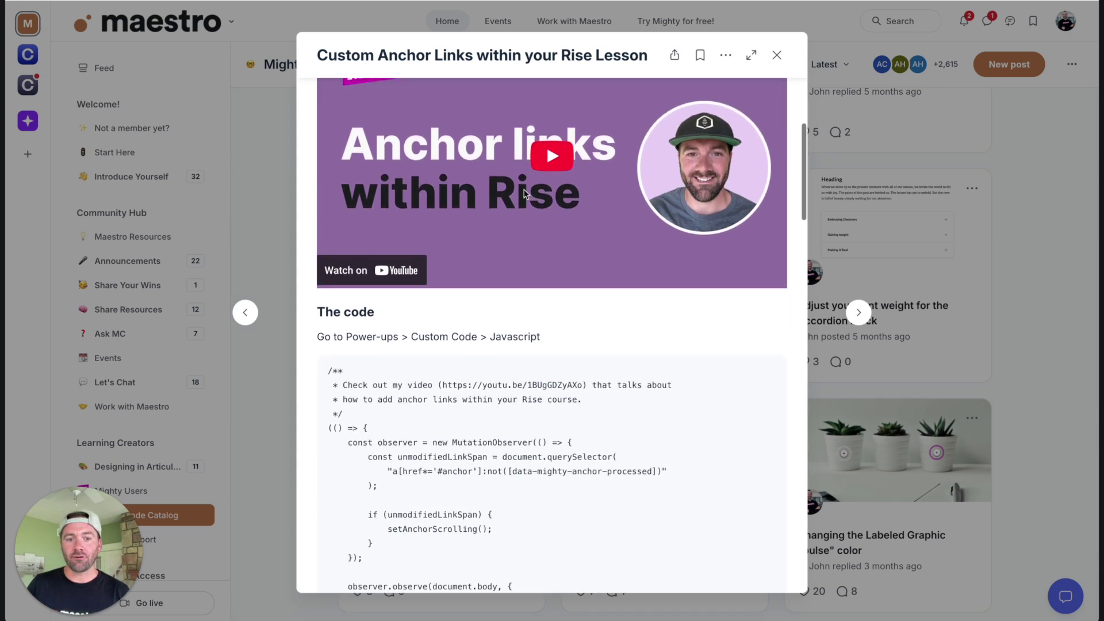
scroll(525, 199, "down", 4)
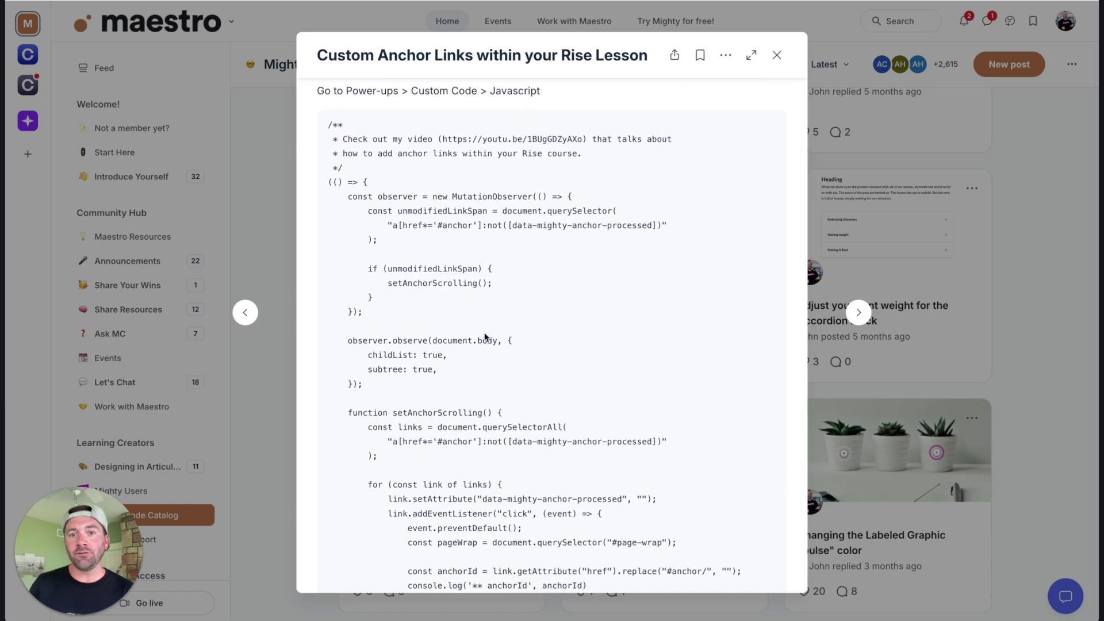
scroll(485, 340, "up", 8)
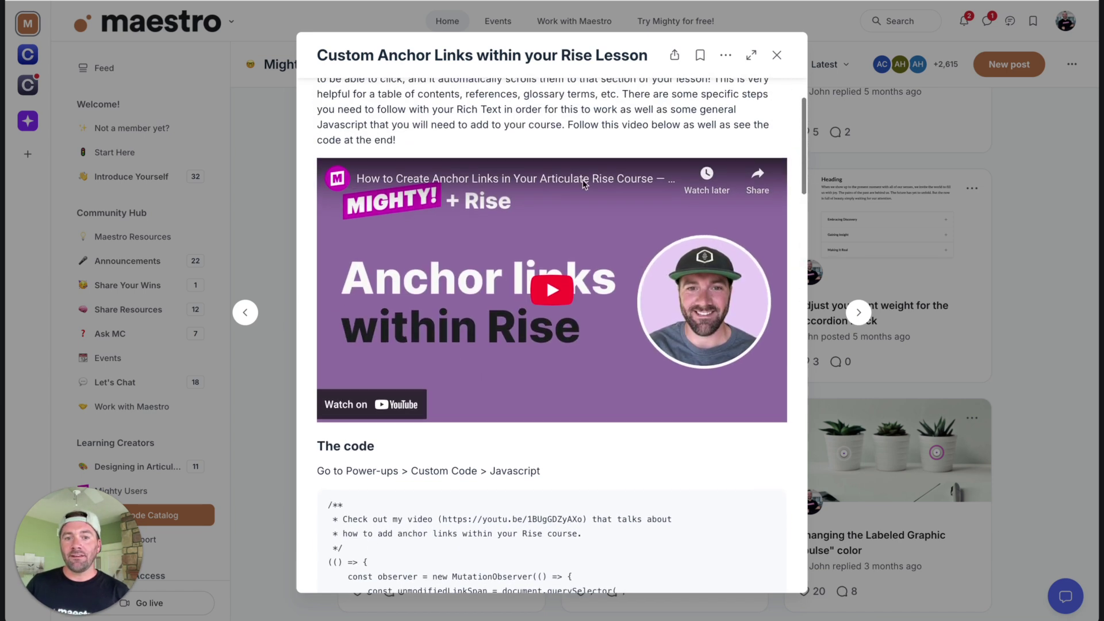
scroll(537, 344, "down", 1)
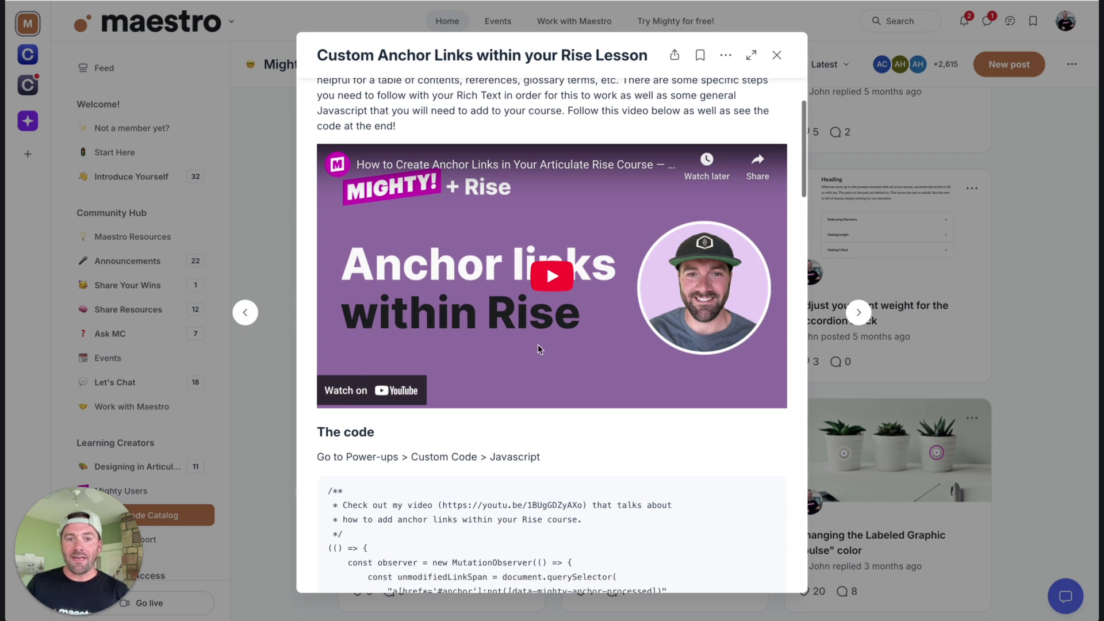
scroll(537, 344, "down", 5)
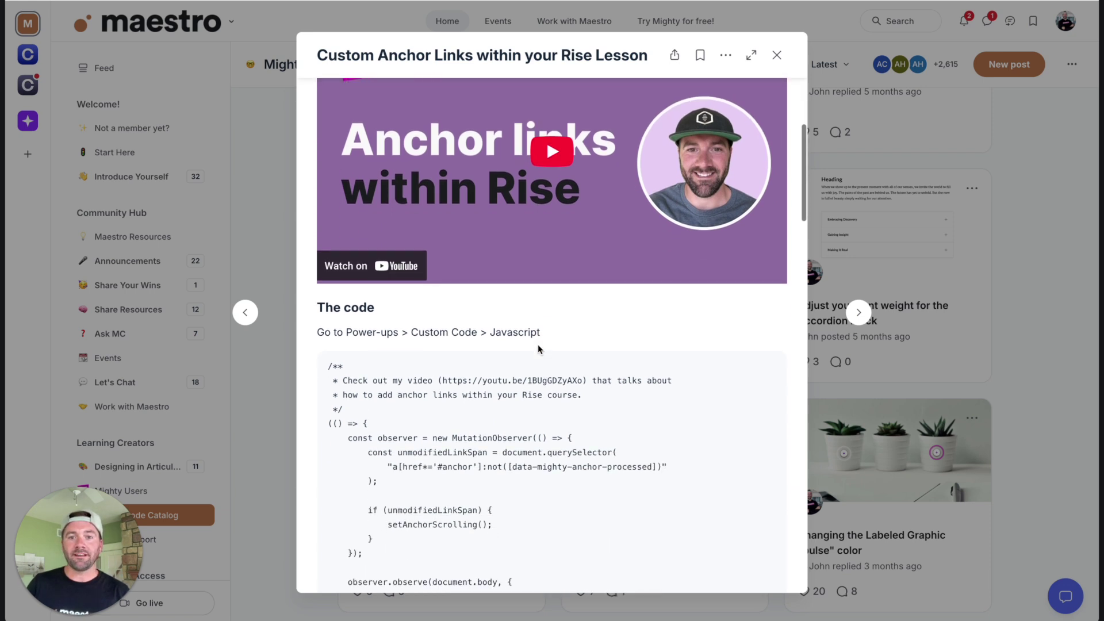
scroll(540, 348, "down", 2)
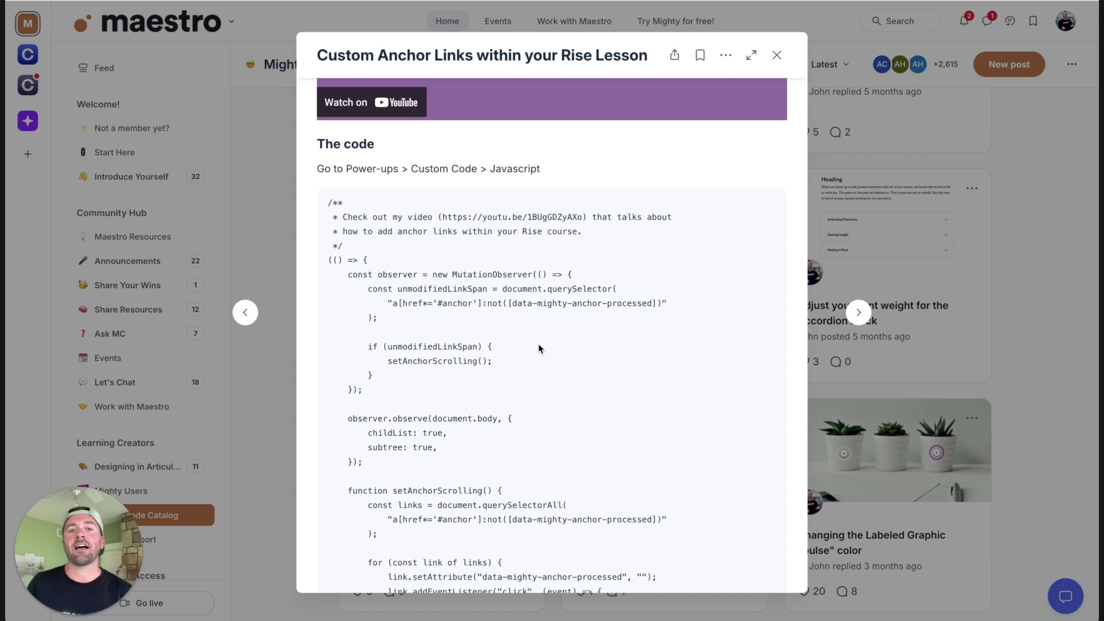
scroll(507, 332, "down", 1)
scroll(507, 331, "down", 4)
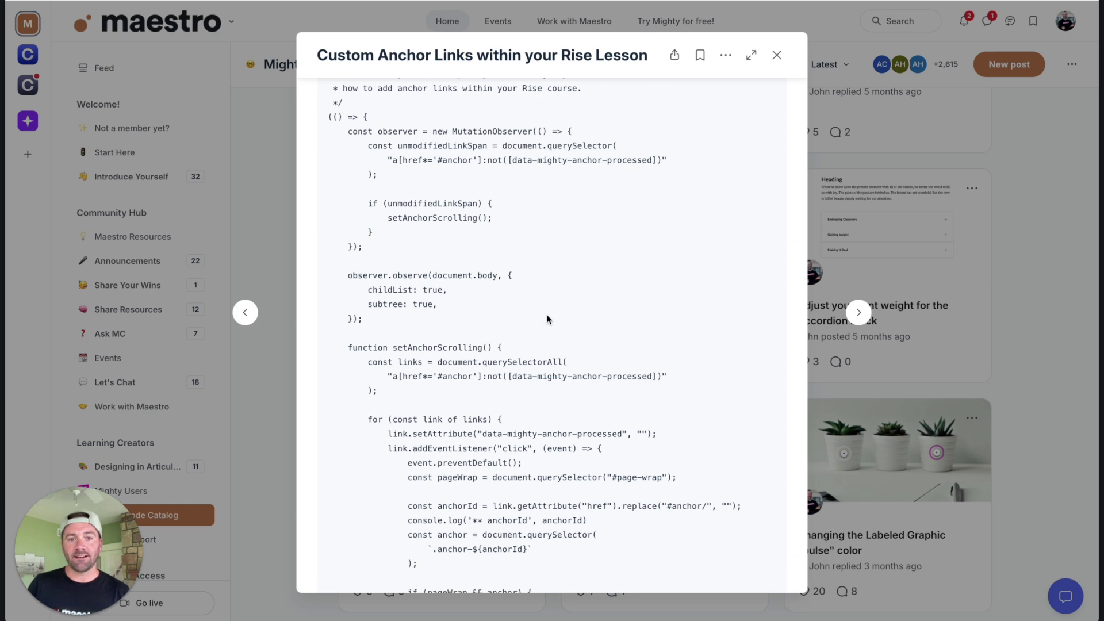
scroll(543, 326, "down", 2)
scroll(543, 326, "down", 2)
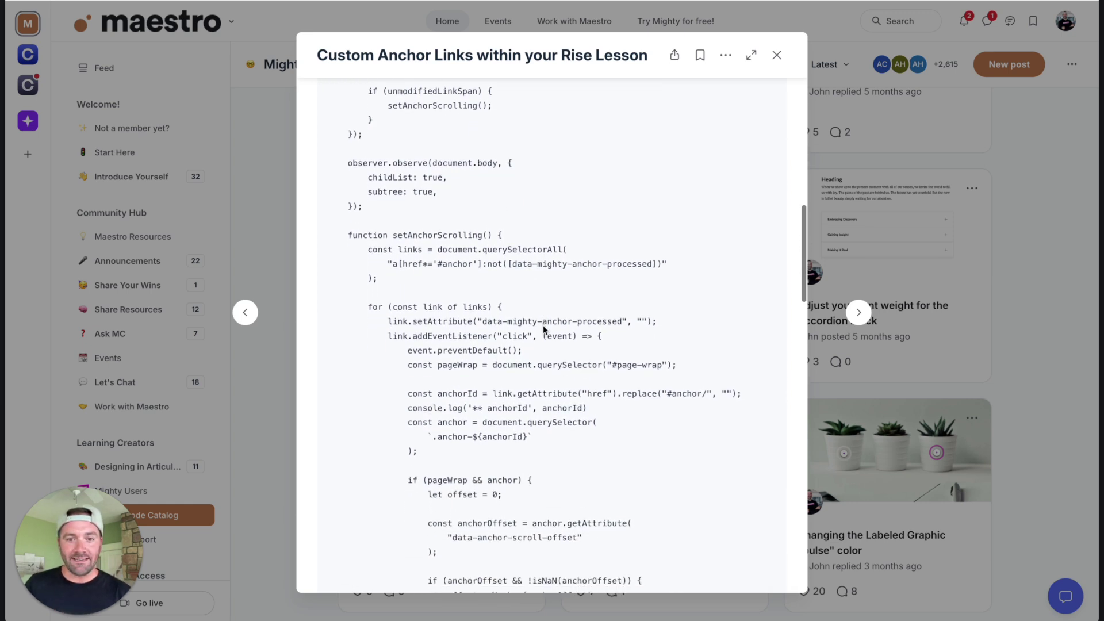
scroll(543, 326, "down", 5)
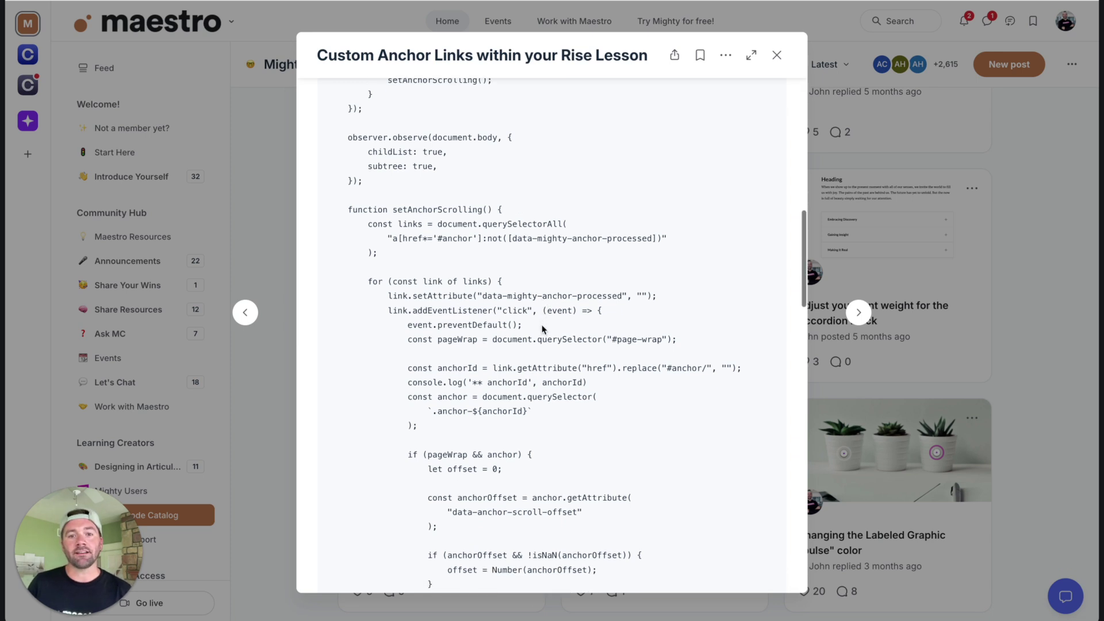
scroll(543, 326, "down", 5)
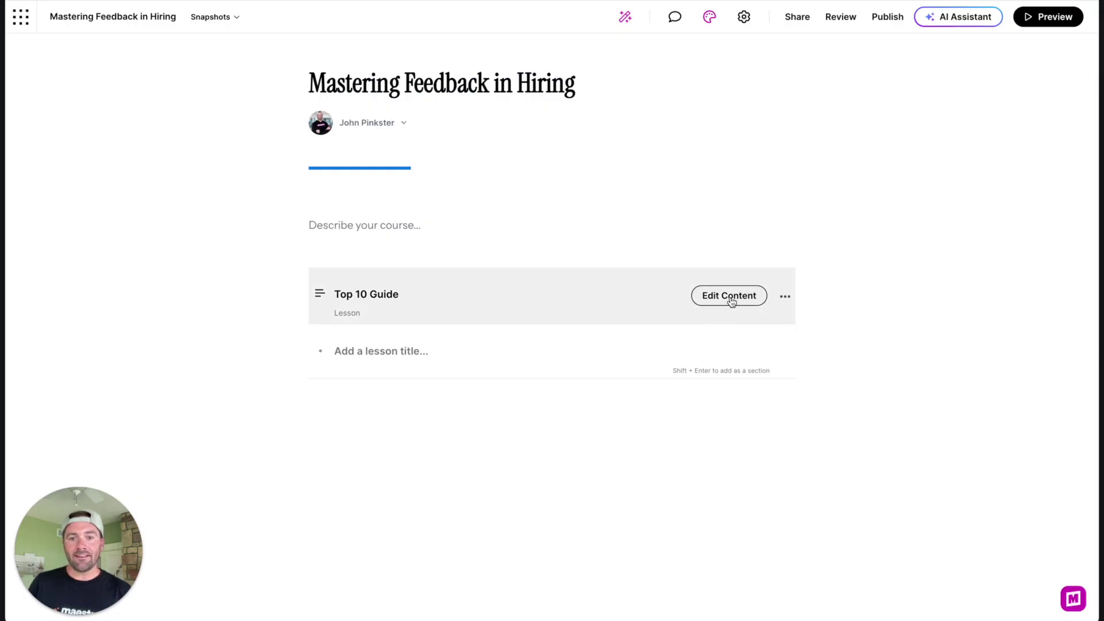
left_click(731, 298)
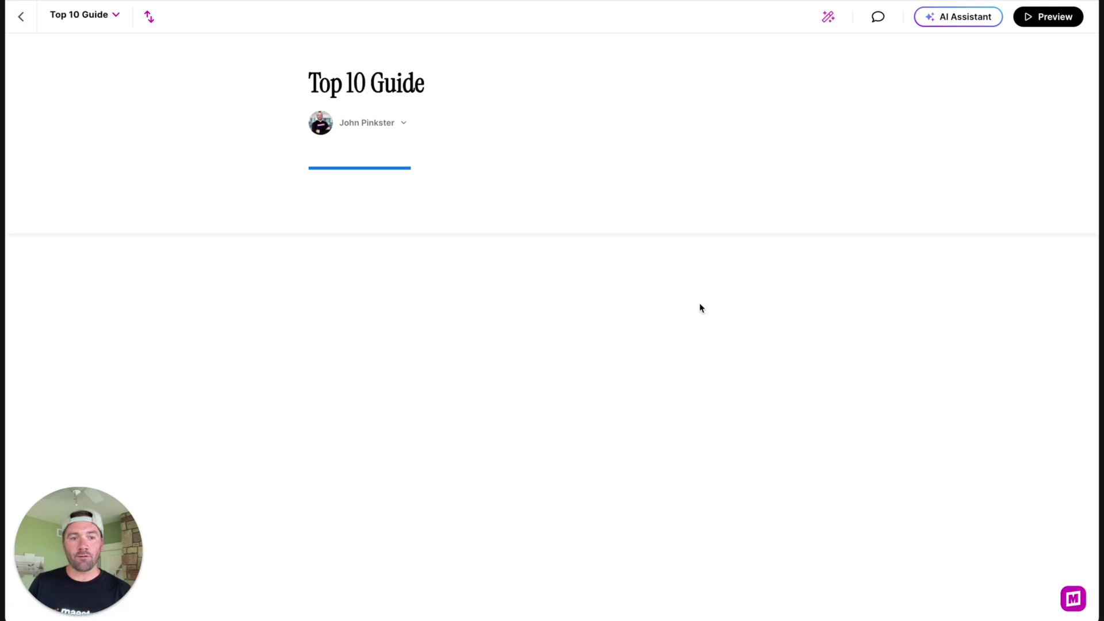
Scroll through the lesson sections and test the 'Clarifying Ambiguity' index item's jump.
scroll(474, 378, "down", 10)
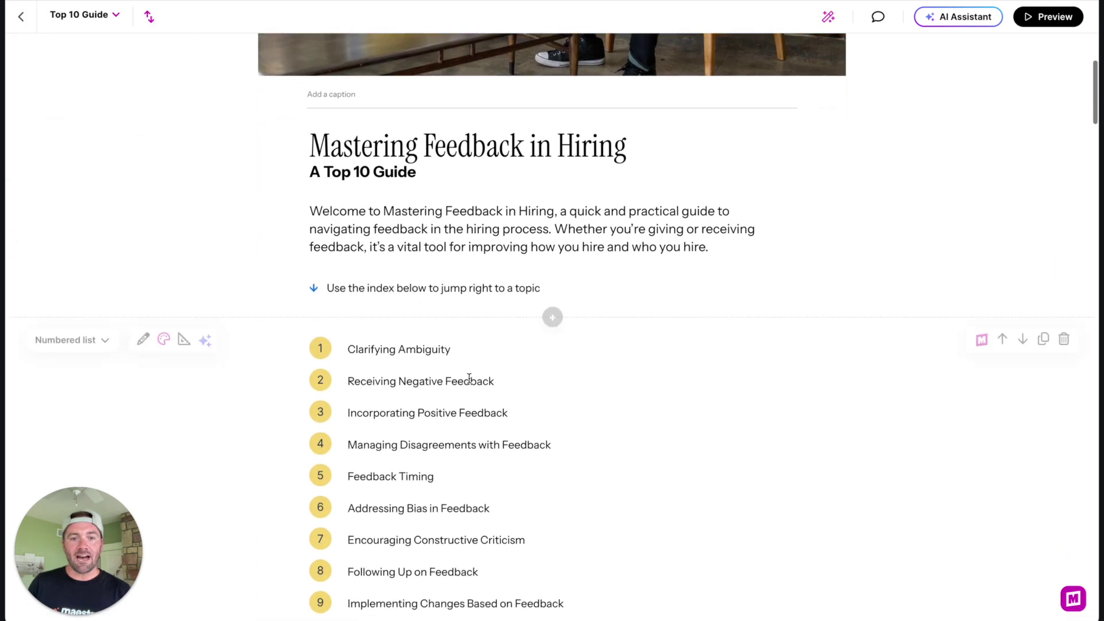
scroll(575, 489, "down", 2)
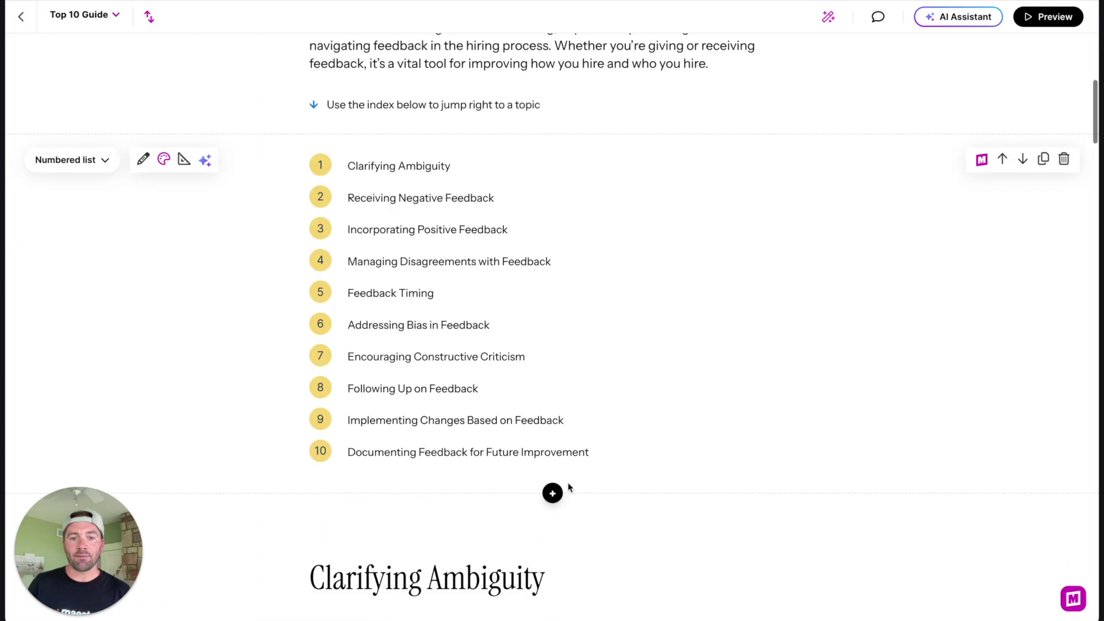
scroll(431, 259, "down", 7)
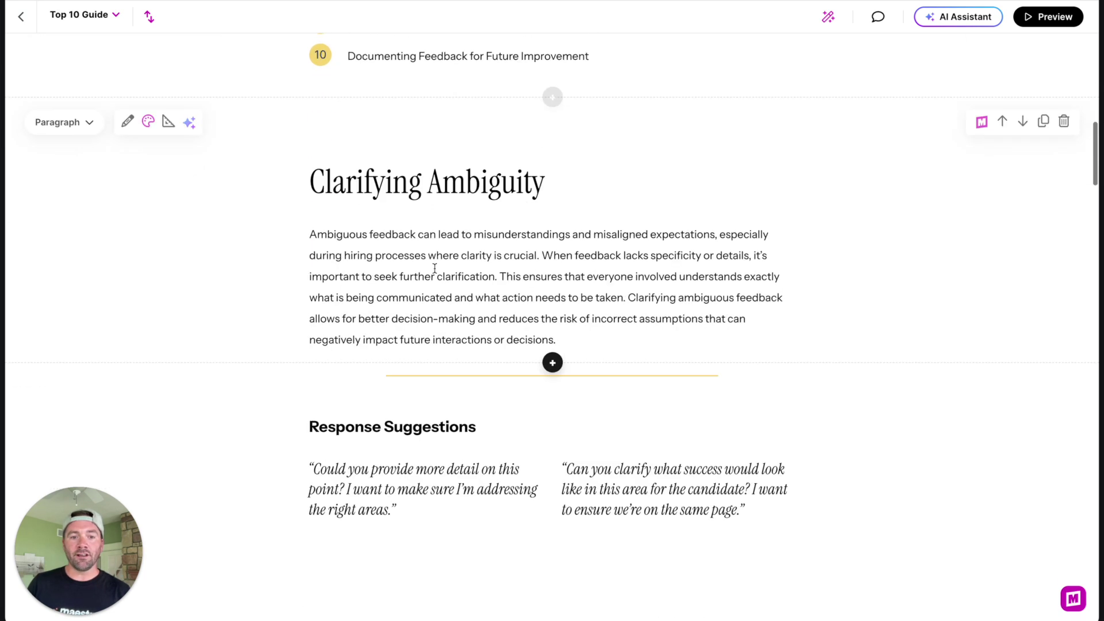
scroll(479, 289, "down", 10)
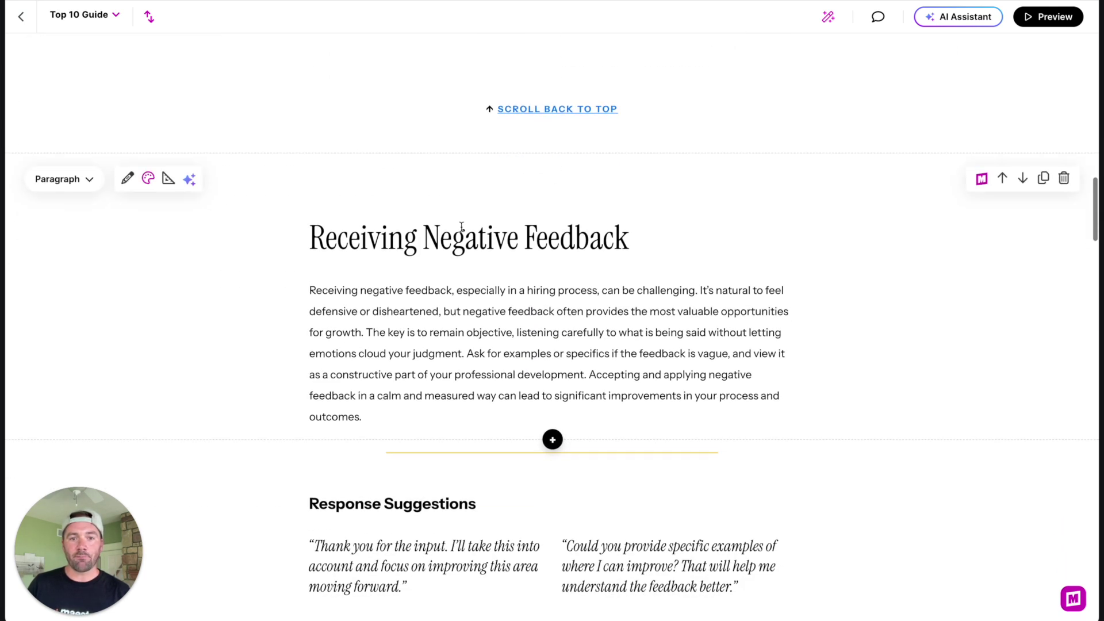
scroll(511, 302, "down", 14)
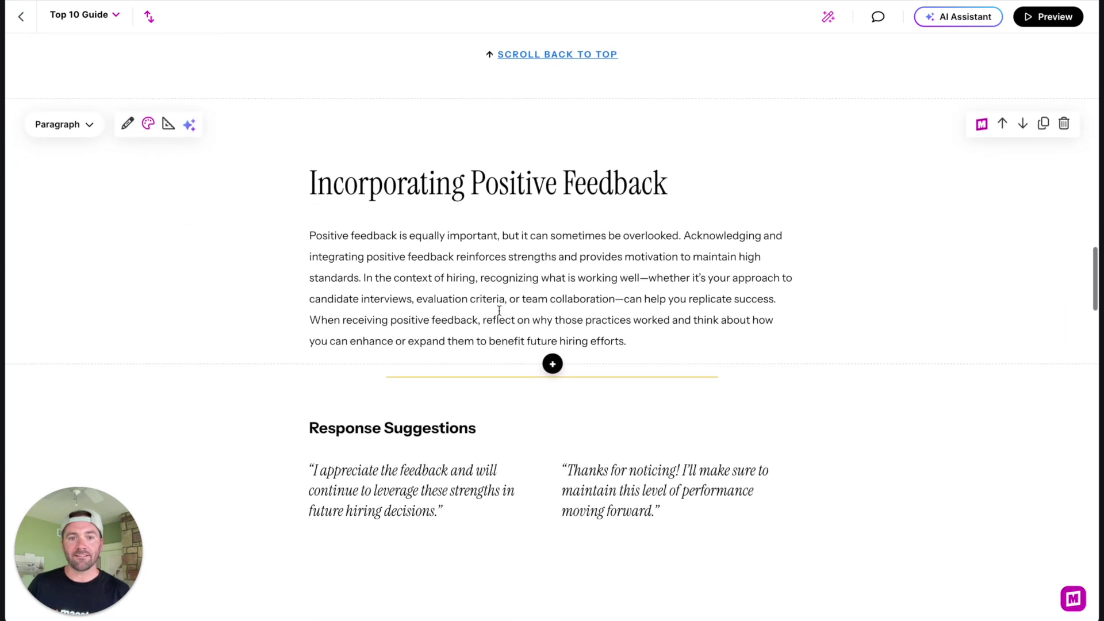
scroll(498, 310, "down", 6)
scroll(498, 306, "up", 10)
scroll(497, 306, "up", 20)
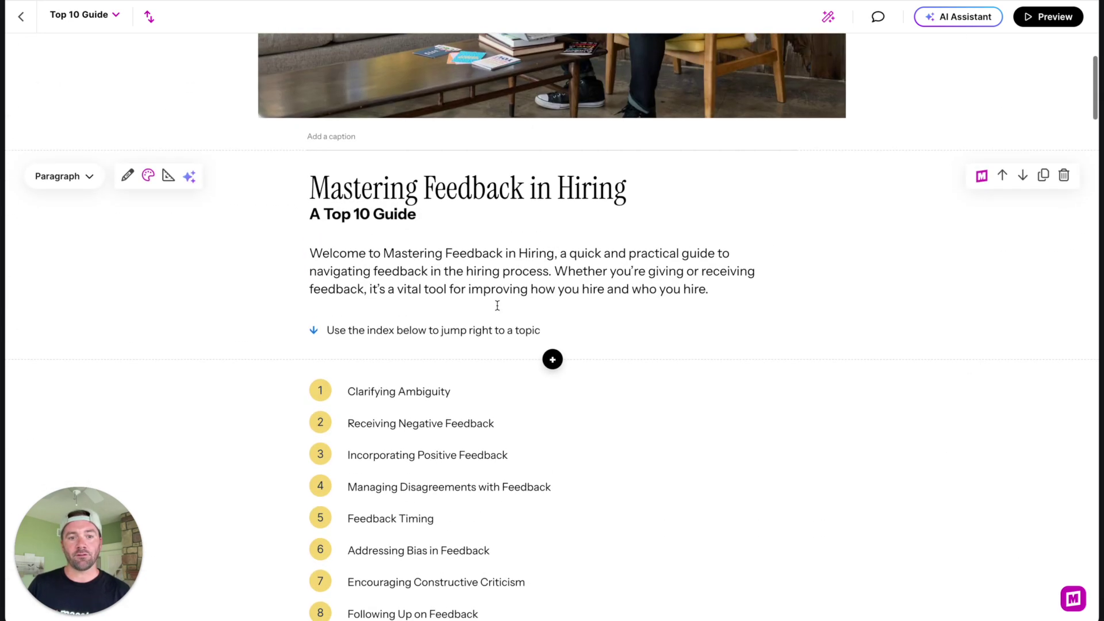
left_click(447, 270)
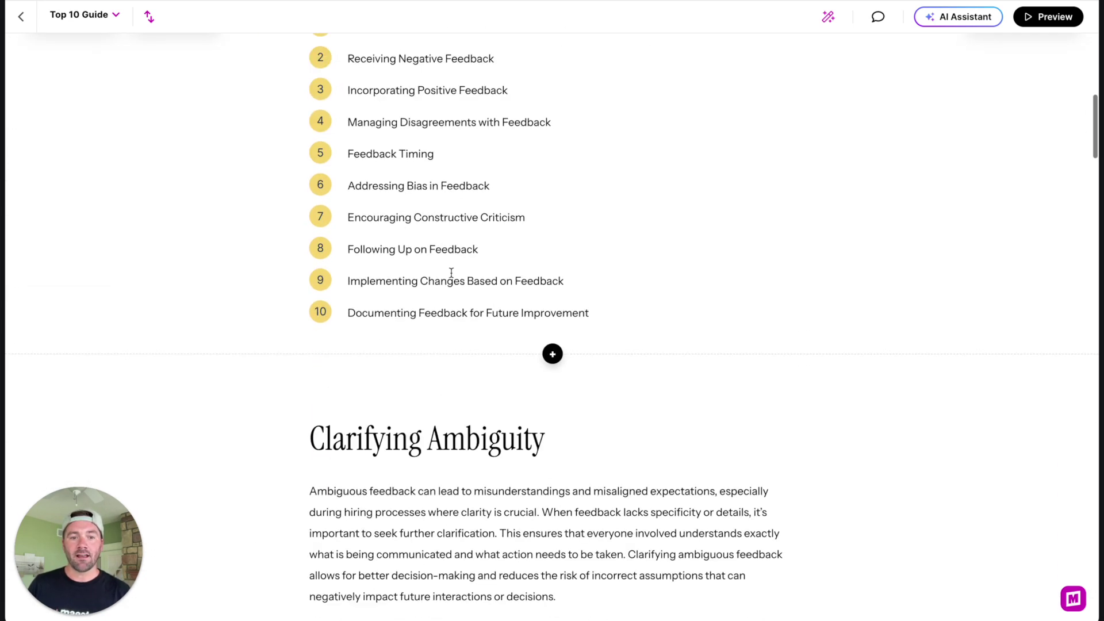
scroll(469, 317, "down", 5)
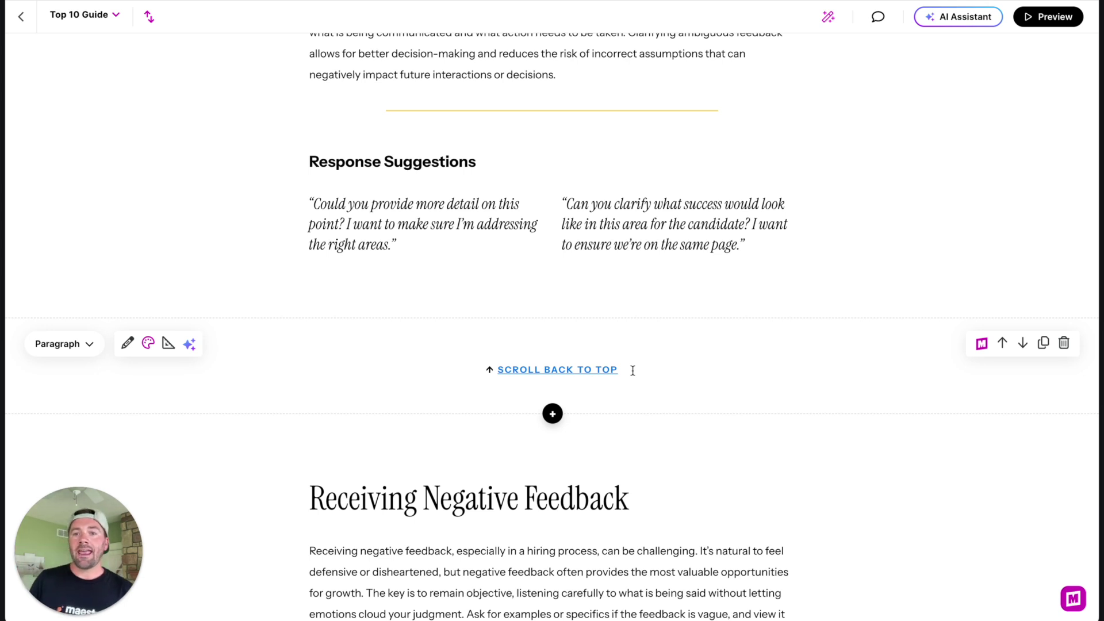
scroll(632, 370, "up", 10)
scroll(627, 370, "up", 2)
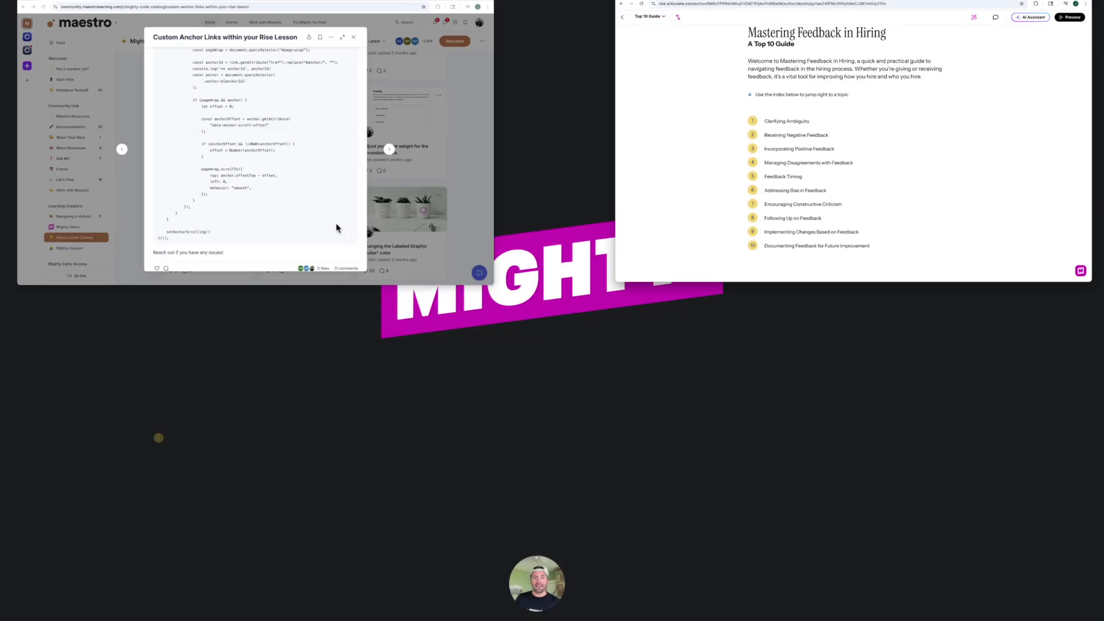
Select the post's anchor-scrolling JavaScript from "(() => {" down to "})();".
scroll(506, 241, "up", 5)
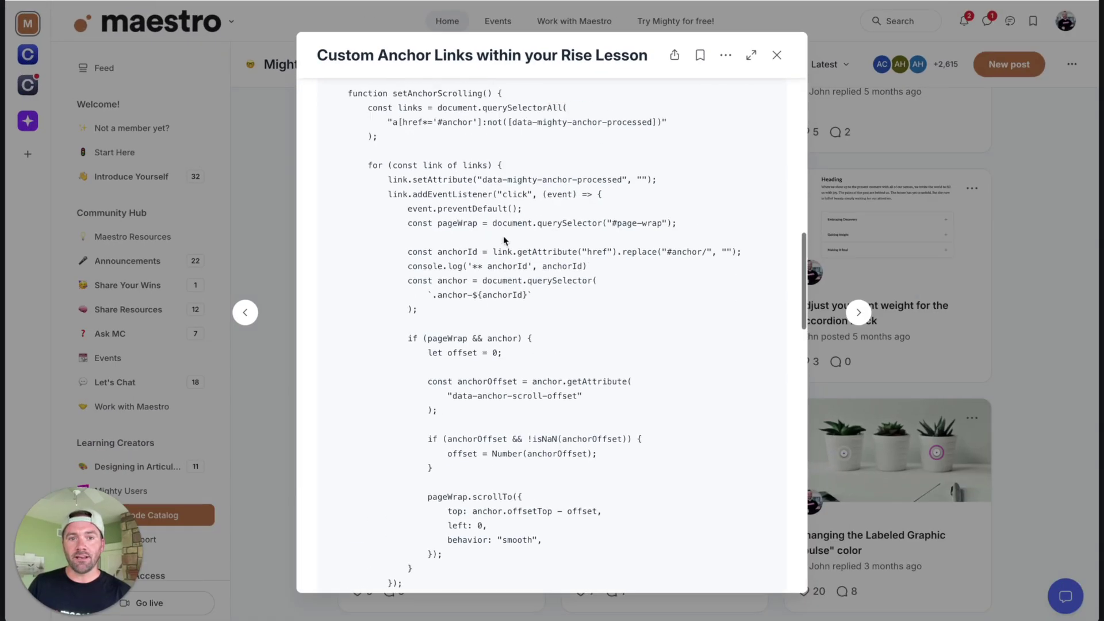
scroll(504, 236, "up", 4)
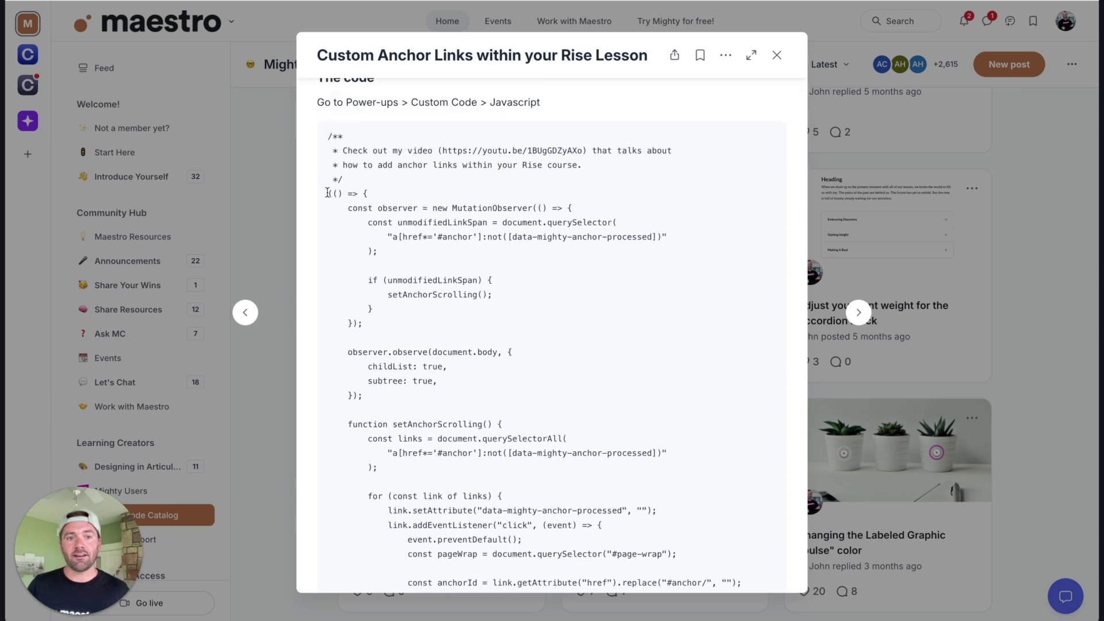
left_click_drag(327, 192, 394, 284)
scroll(394, 284, "down", 12)
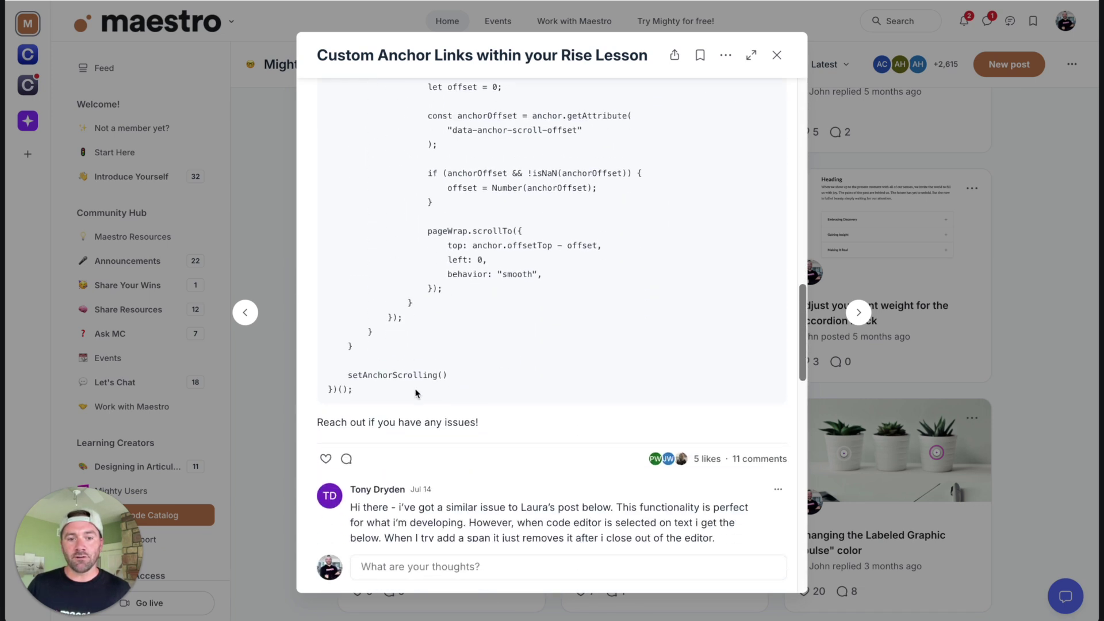
Replace the course's Custom code JavaScript with the copied anchor-scrolling code and save it.
left_click(360, 347, "shift")
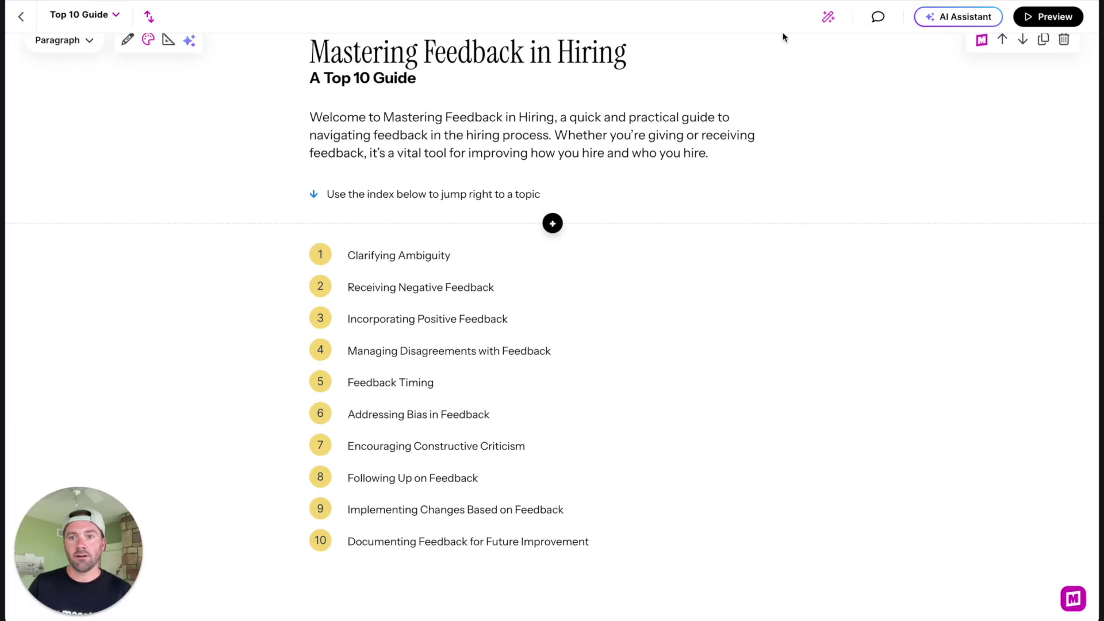
left_click(824, 18)
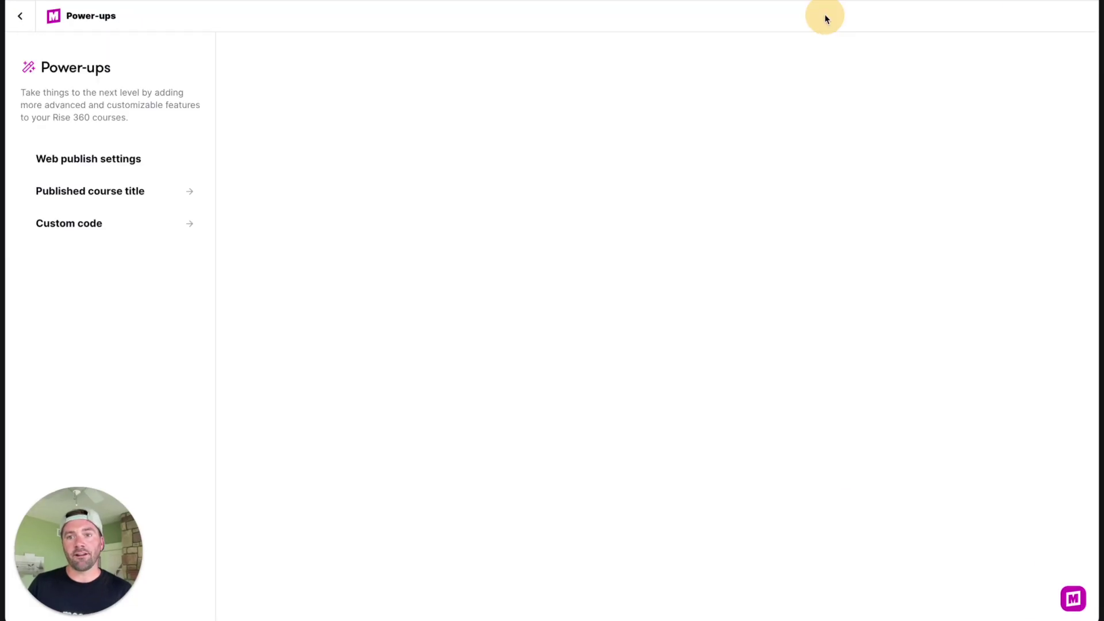
left_click(115, 226)
left_click(111, 204)
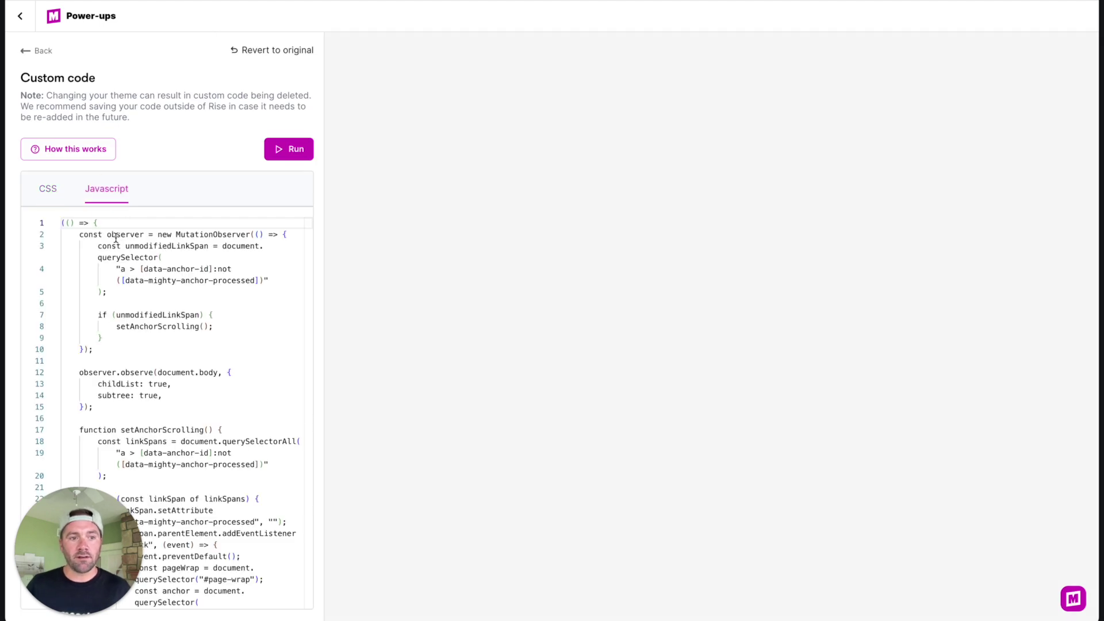
left_click(111, 235)
key("ctrl+a")
key("ctrl+v")
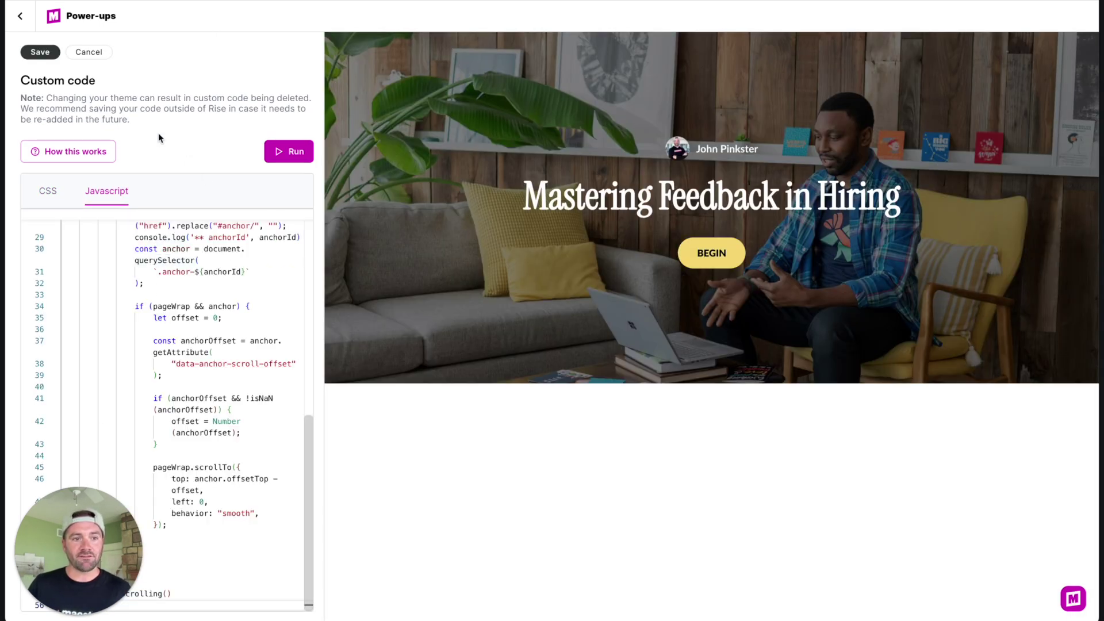
left_click(40, 53)
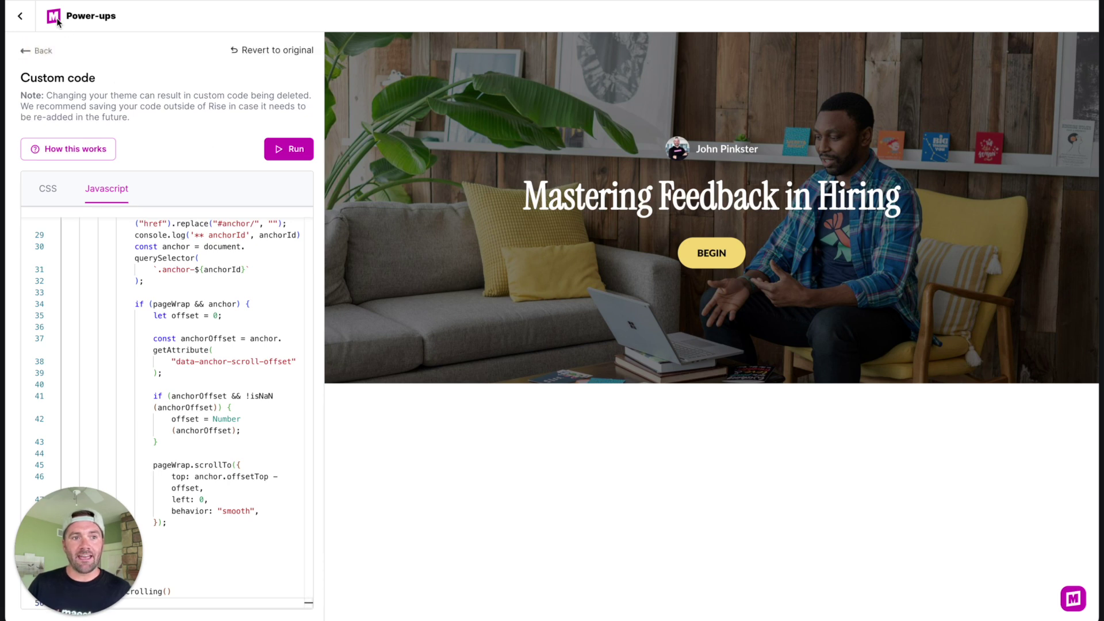
Back in the lesson, link the 'Clarifying Ambiguity' index item to #anchor/section-1.
left_click(20, 17)
scroll(506, 305, "down", 4)
scroll(537, 316, "down", 5)
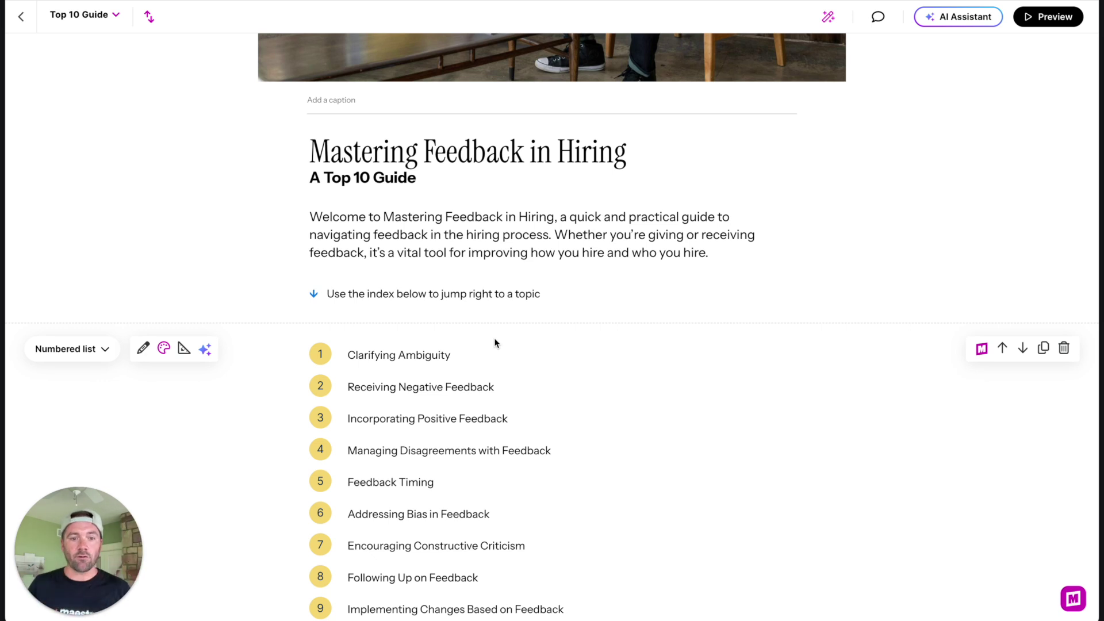
scroll(495, 344, "down", 1)
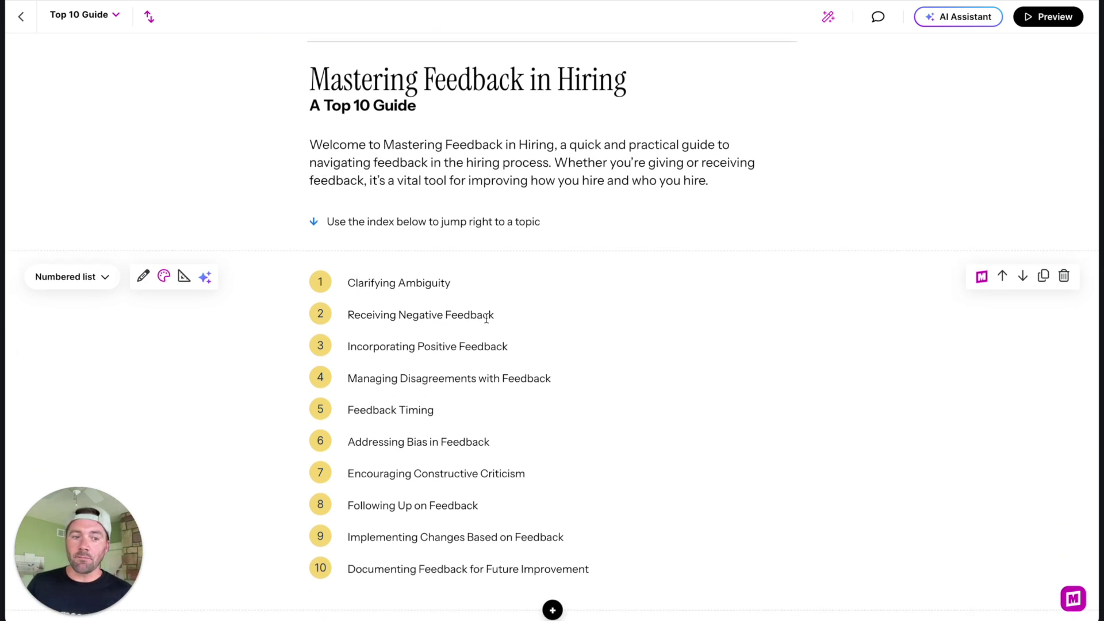
left_click_drag(453, 283, 345, 284)
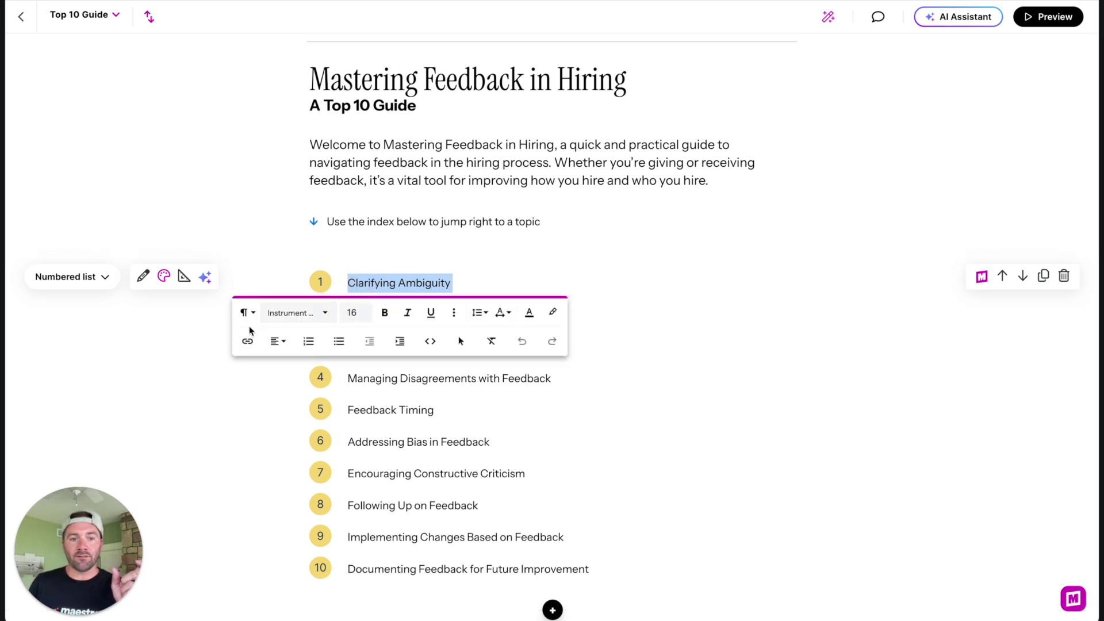
left_click(248, 342)
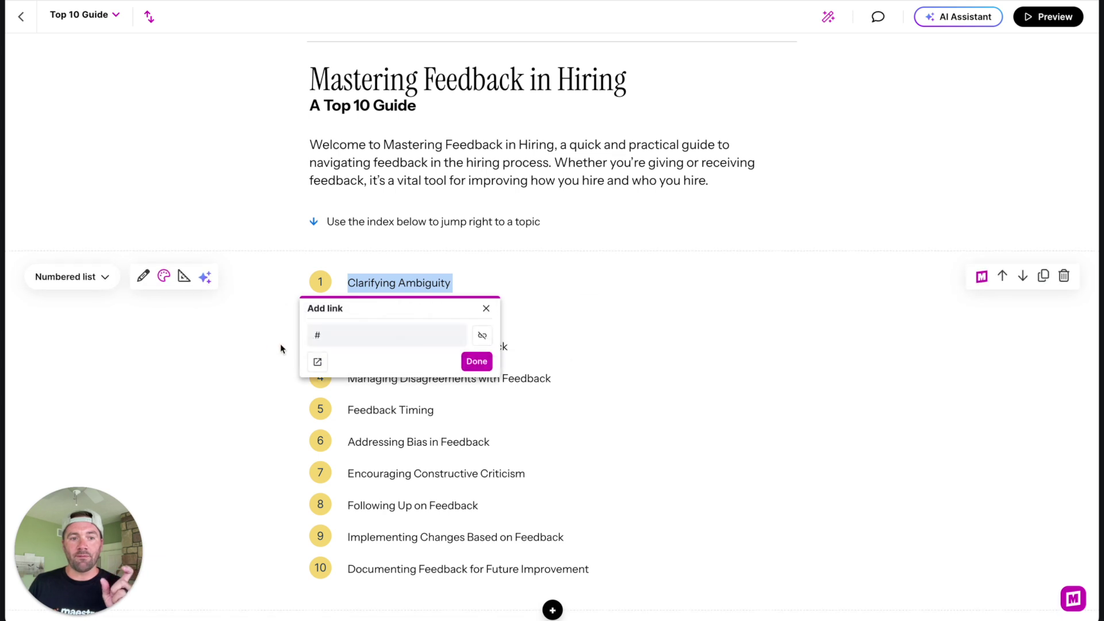
left_click(355, 337)
type("#")
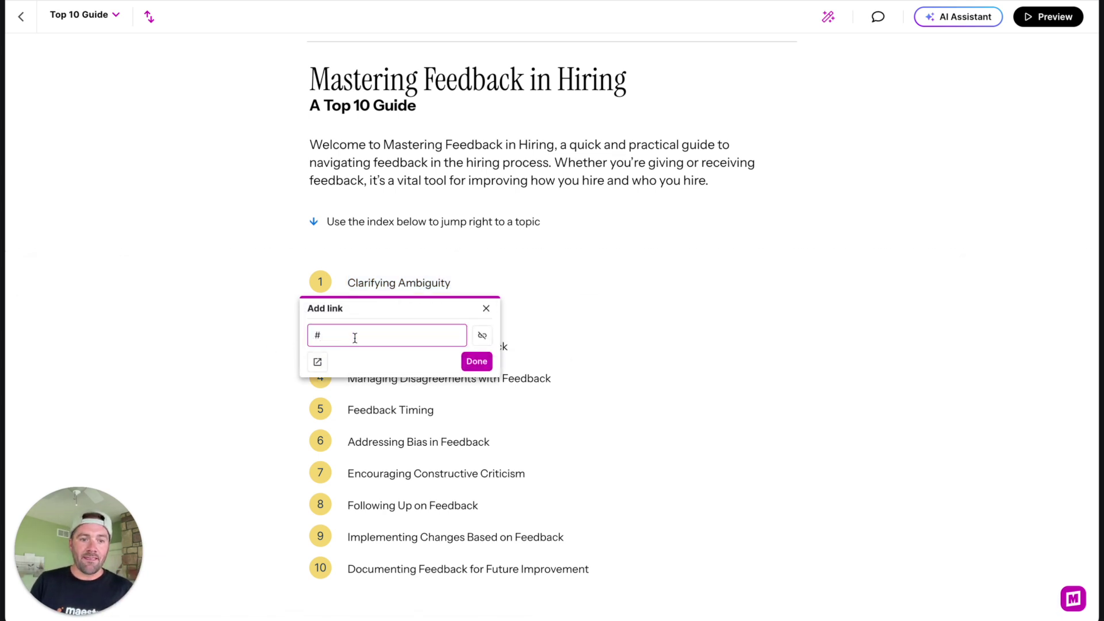
type("anchor")
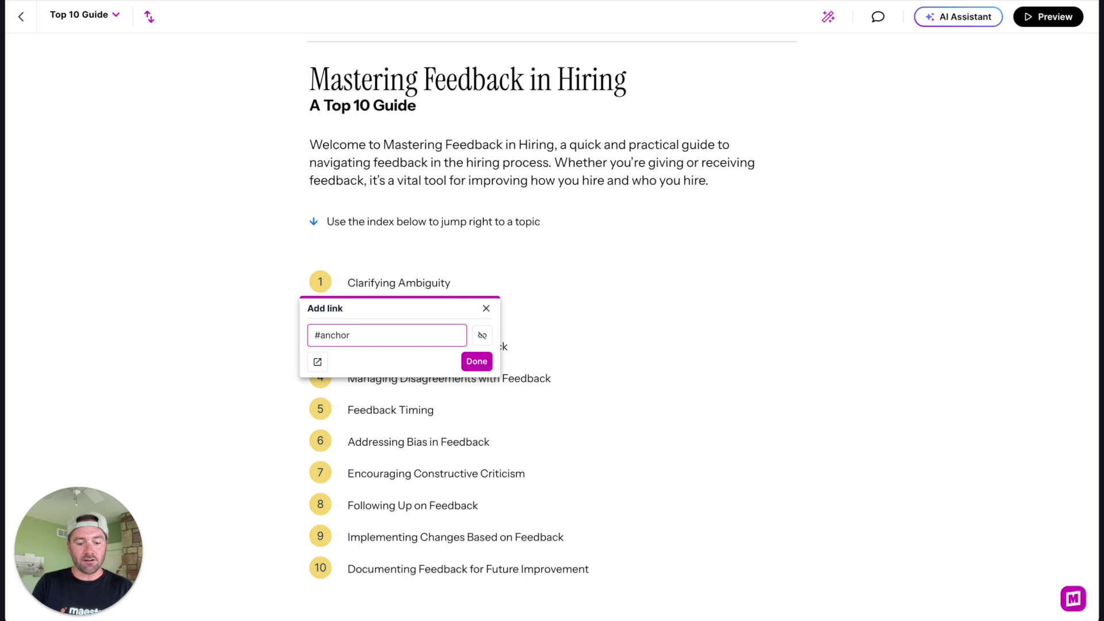
type("/section-1")
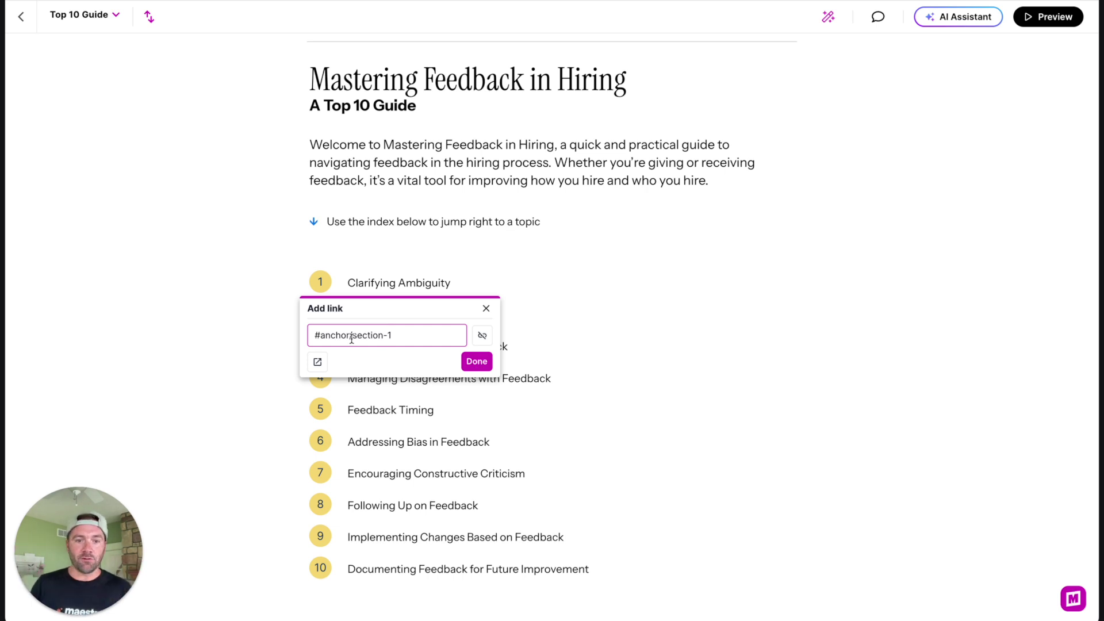
left_click(475, 362)
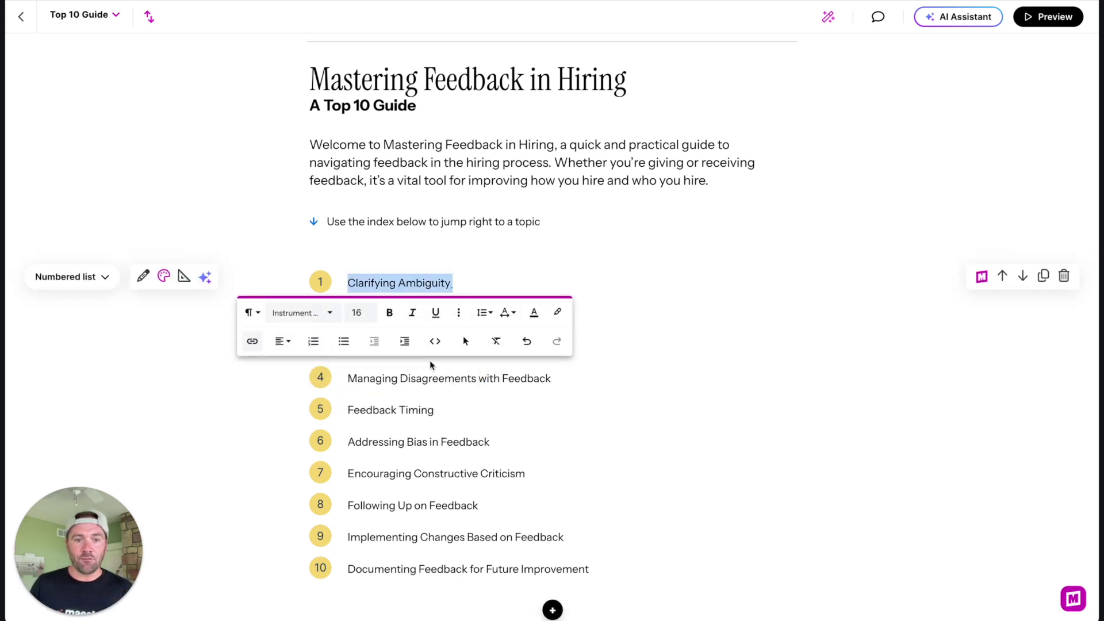
left_click(436, 341)
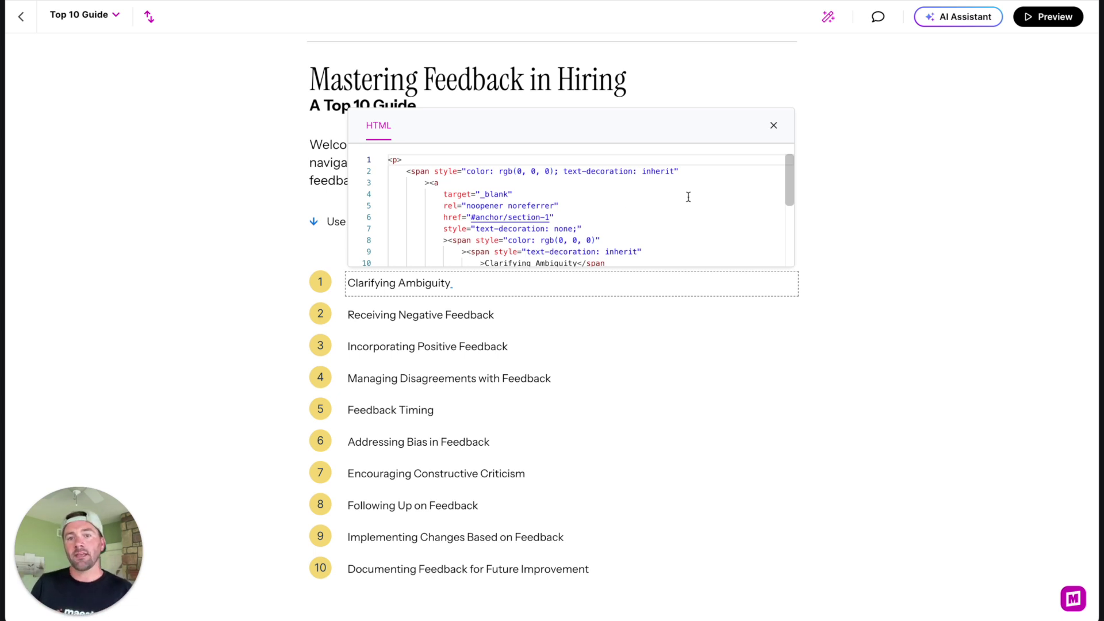
left_click(775, 125)
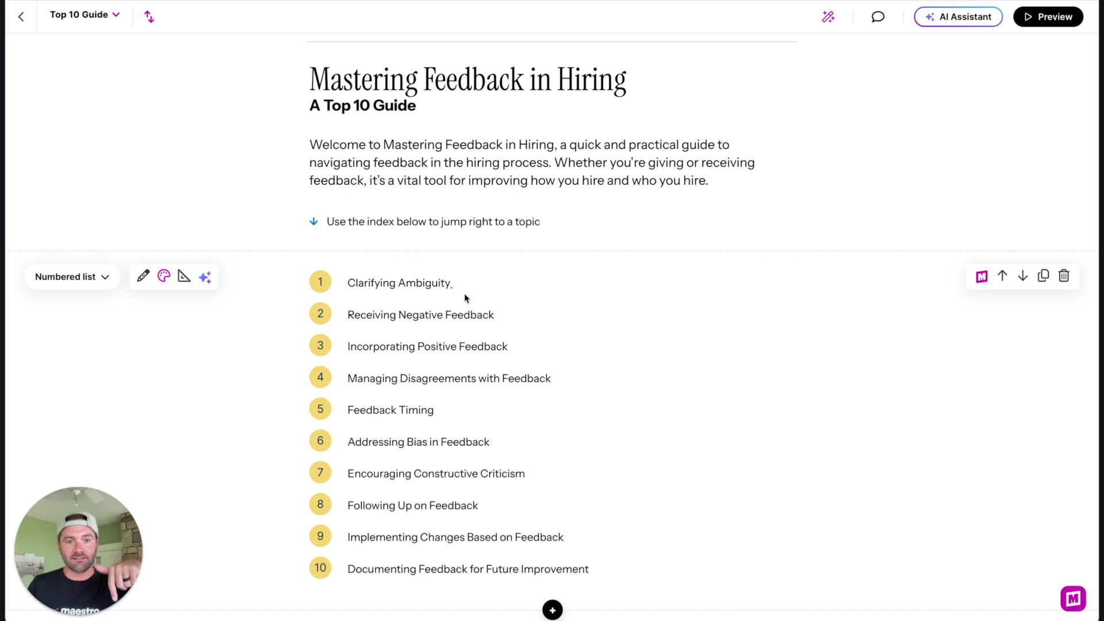
Add class="anchor-section-1" to the Clarifying Ambiguity heading's opening <p> tag in its HTML.
scroll(463, 292, "down", 7)
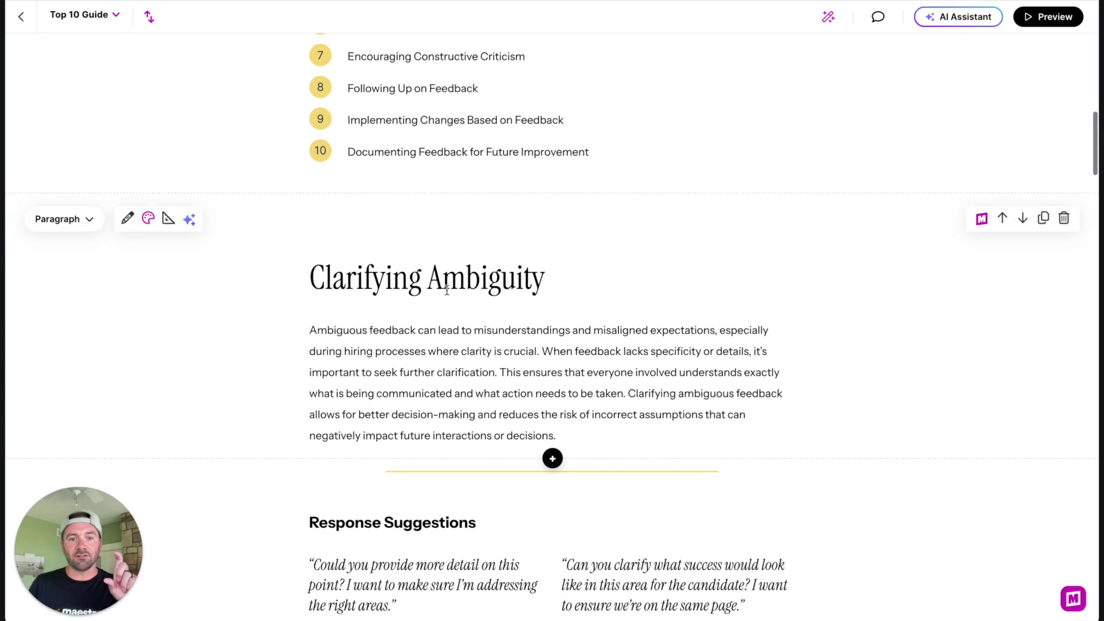
left_click_drag(309, 280, 541, 280)
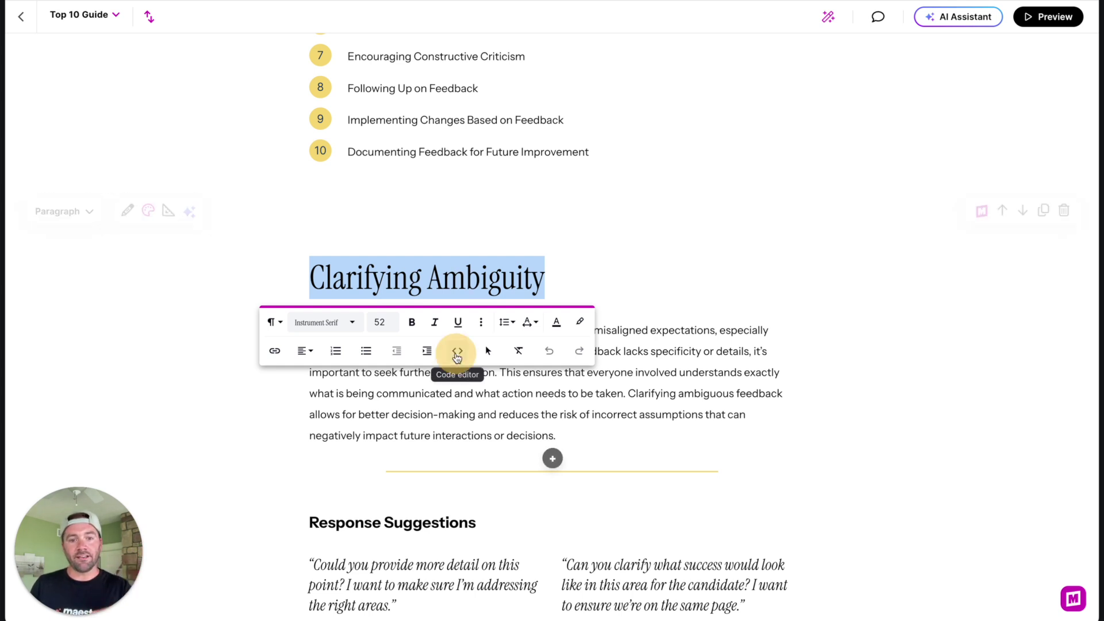
left_click(458, 352)
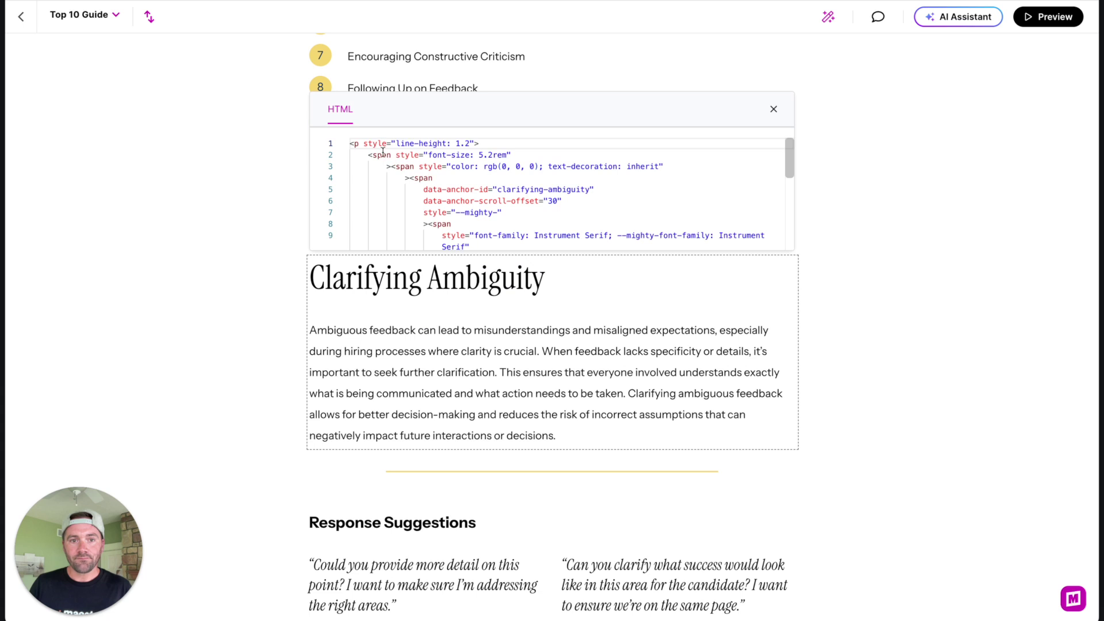
left_click_drag(355, 143, 476, 145)
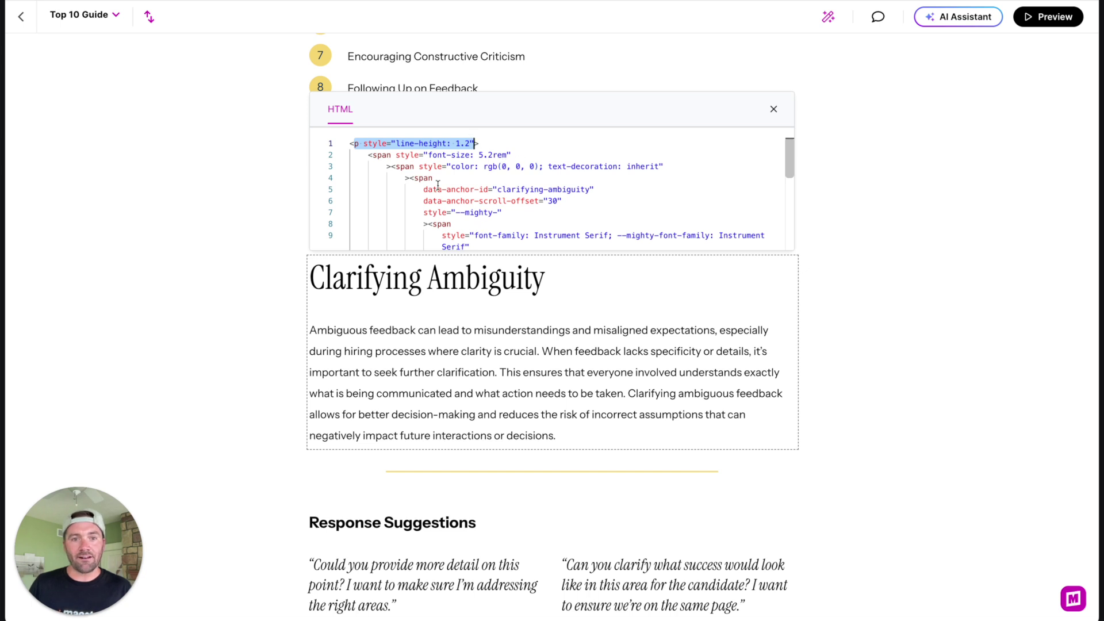
left_click(480, 142)
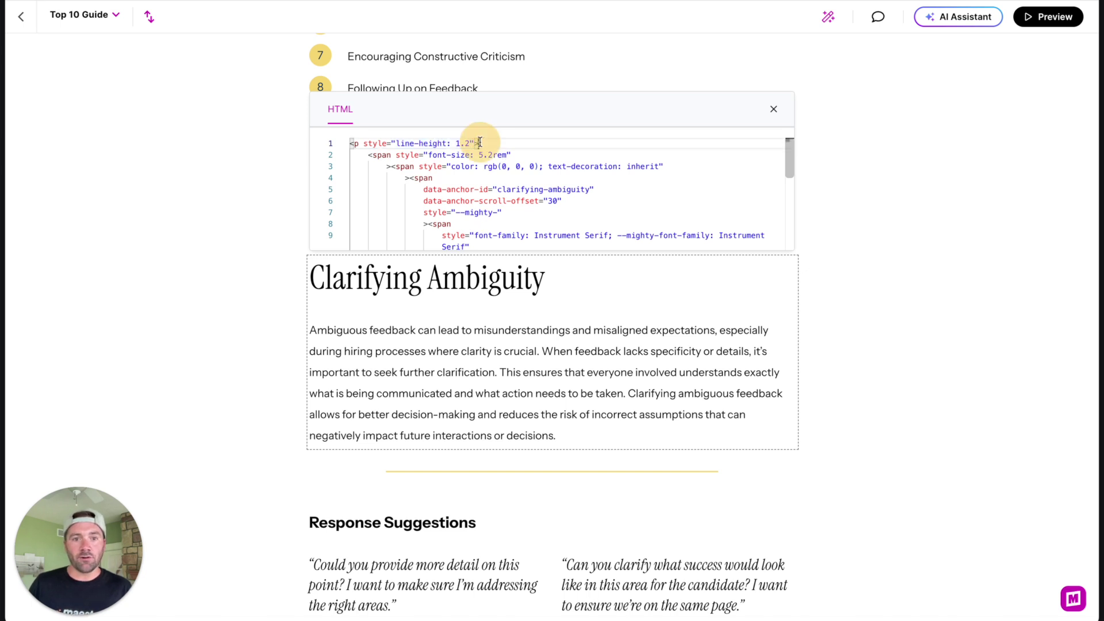
type("class=\"\"")
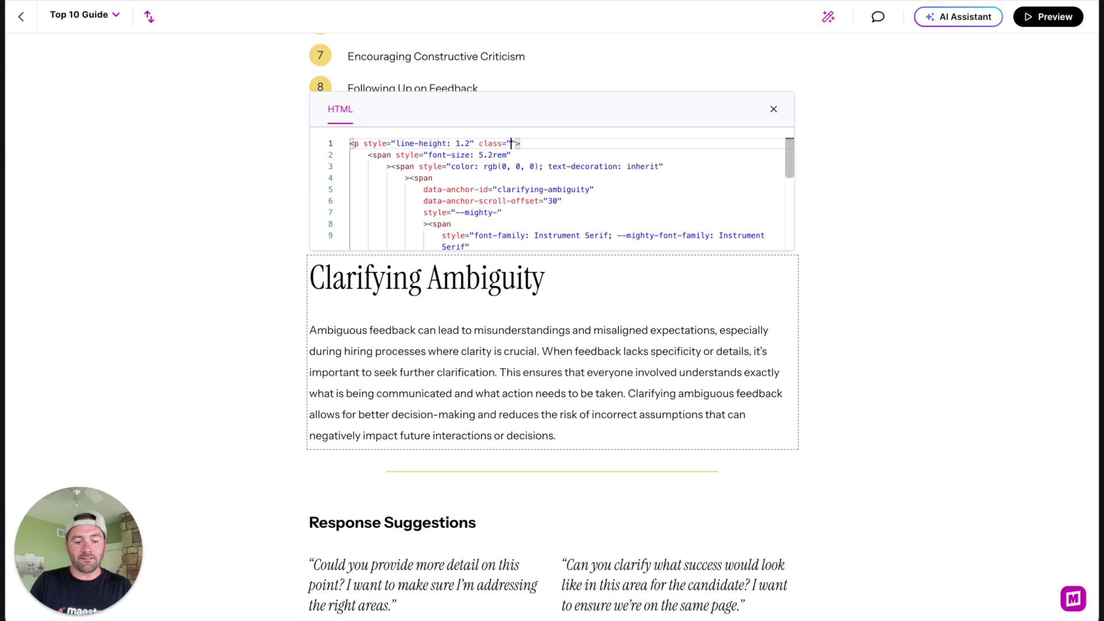
type("anchor-section-1")
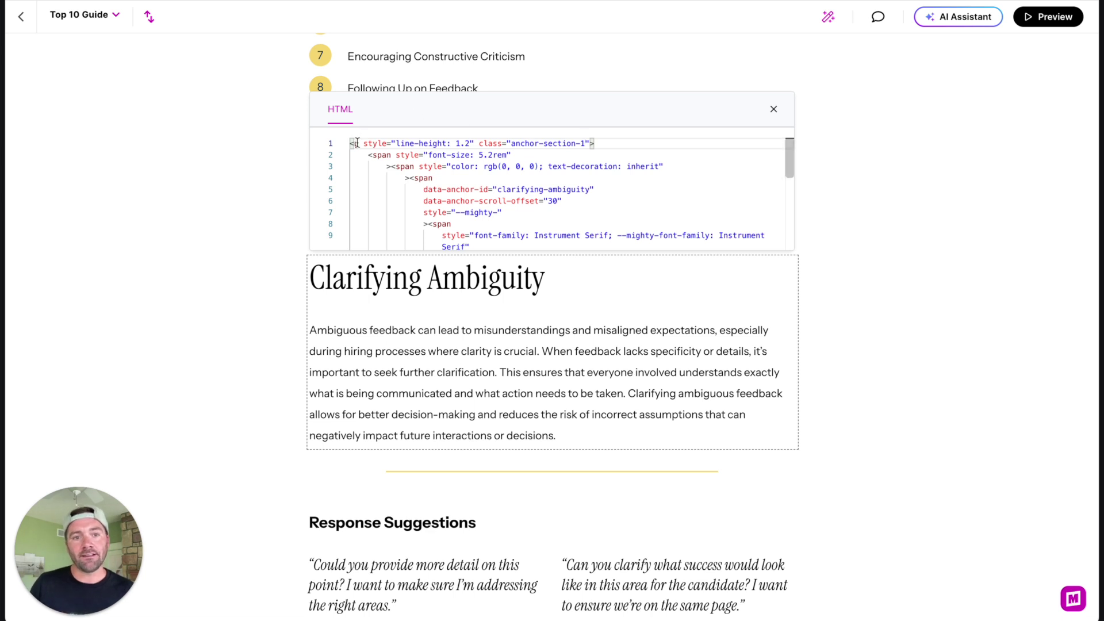
Close the HTML editor, preview the lesson, and check the 'Clarifying Ambiguity' index jump.
left_click(773, 109)
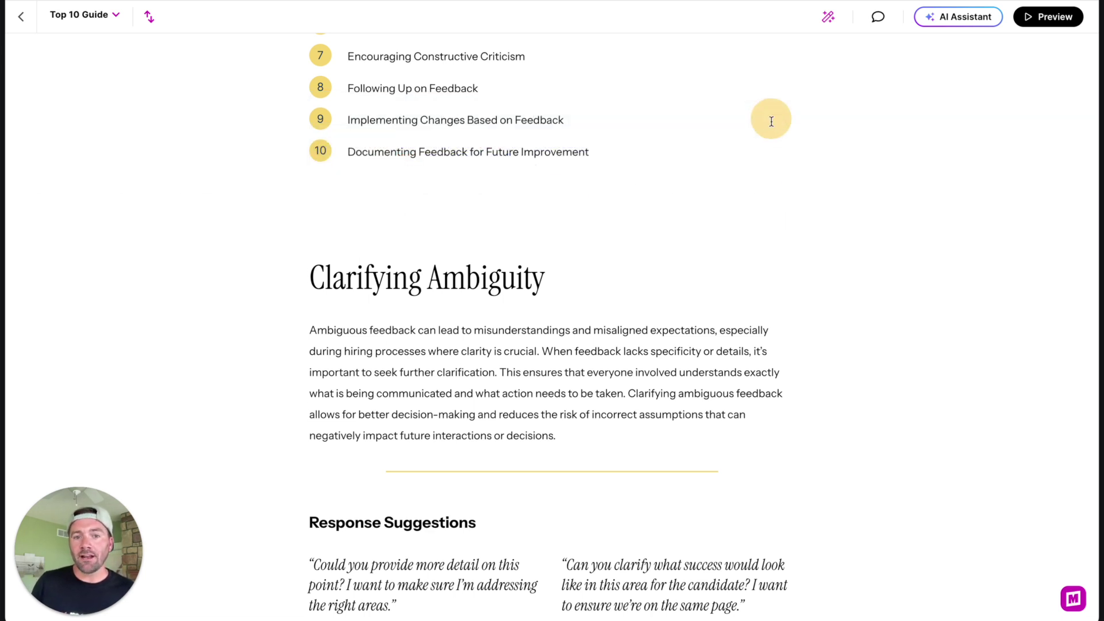
left_click(1048, 19)
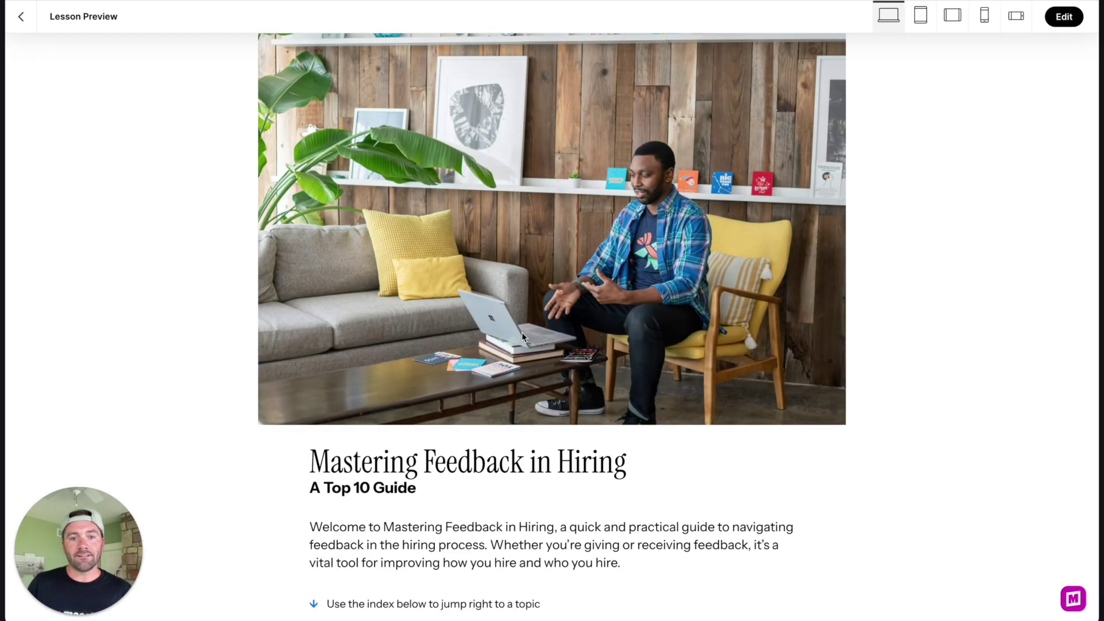
scroll(522, 333, "down", 7)
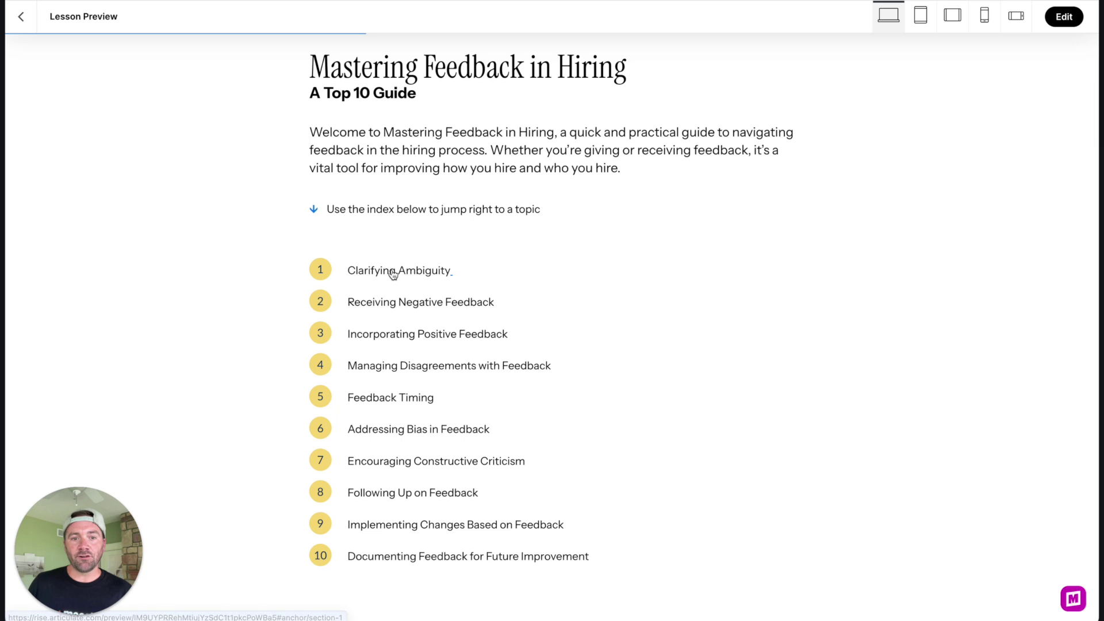
left_click(394, 271)
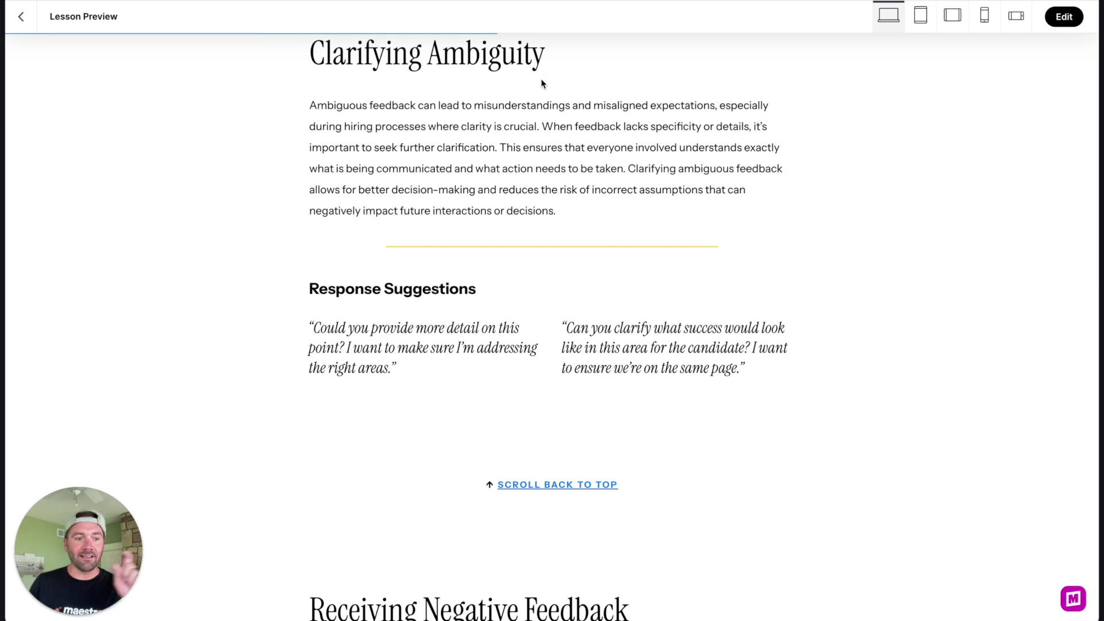
scroll(506, 101, "up", 2)
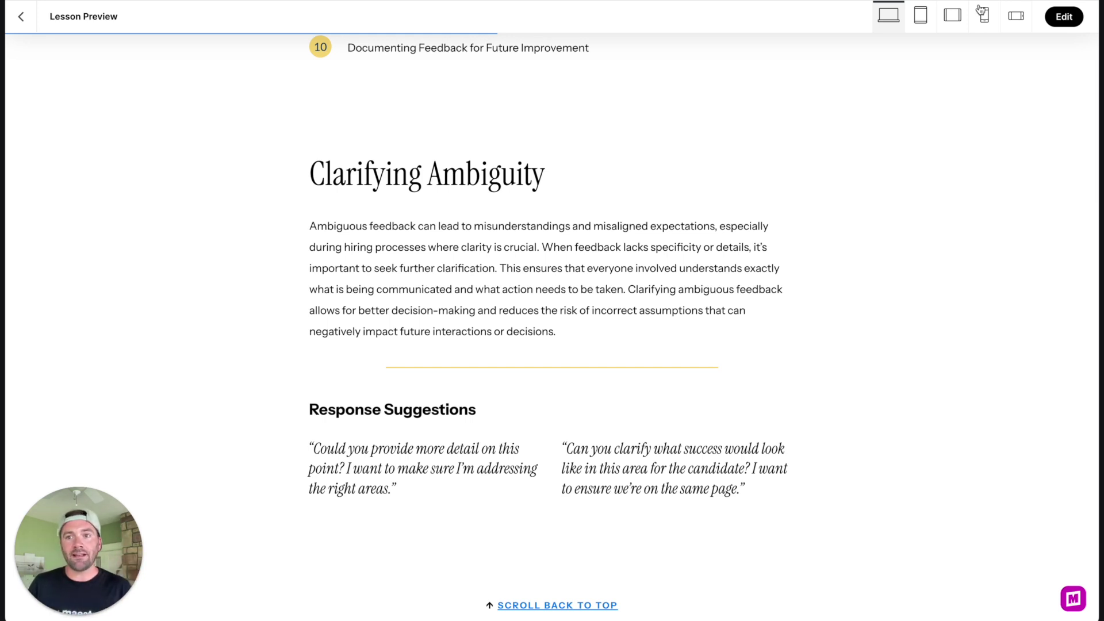
Back in the editor, enter #anchor/section-2 as the 'Receiving Negative Feedback' index item's link.
left_click(1063, 16)
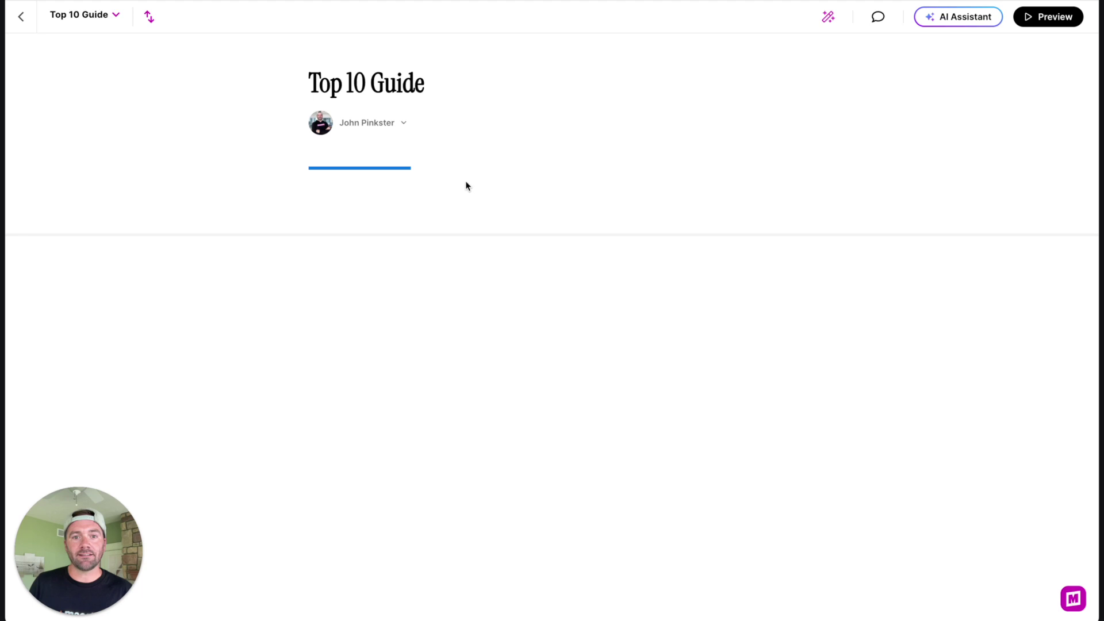
scroll(464, 333, "down", 8)
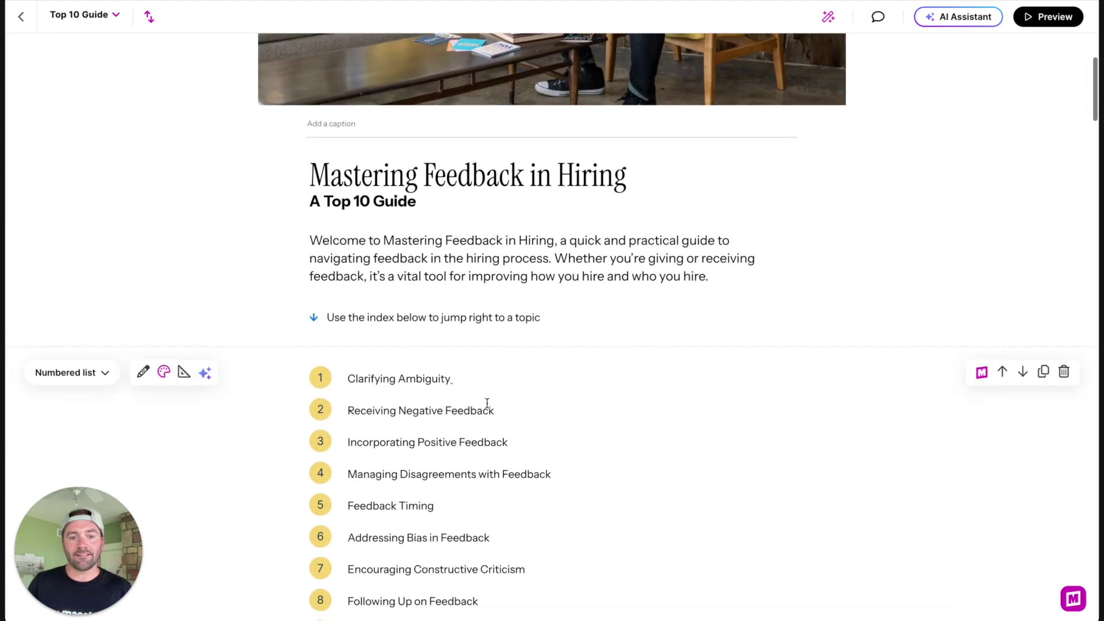
left_click_drag(494, 411, 343, 424)
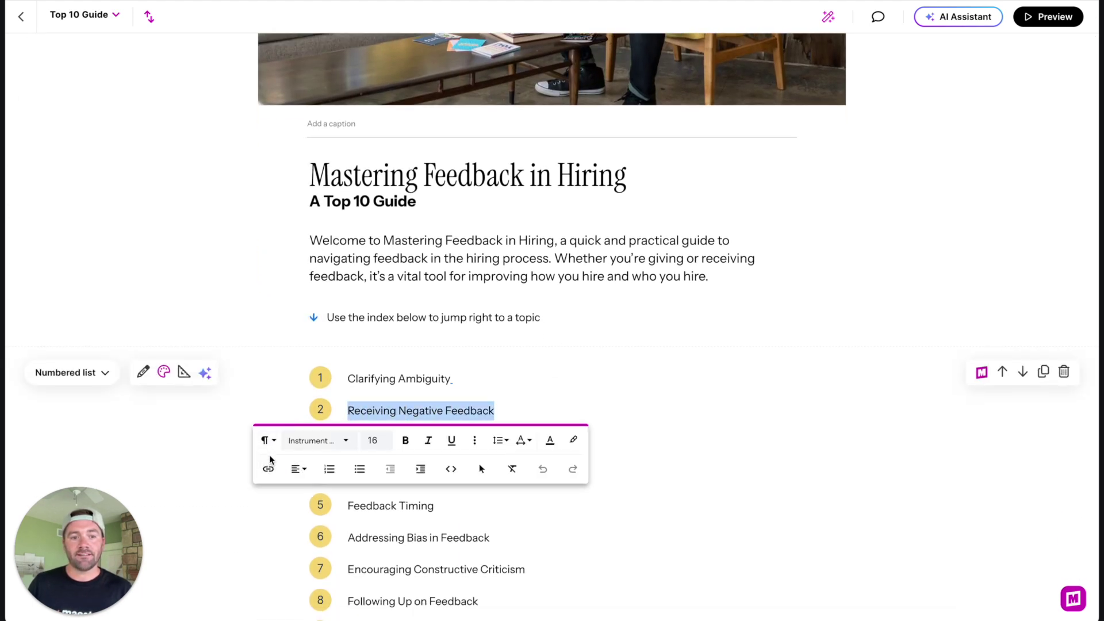
left_click(268, 469)
left_click(365, 463)
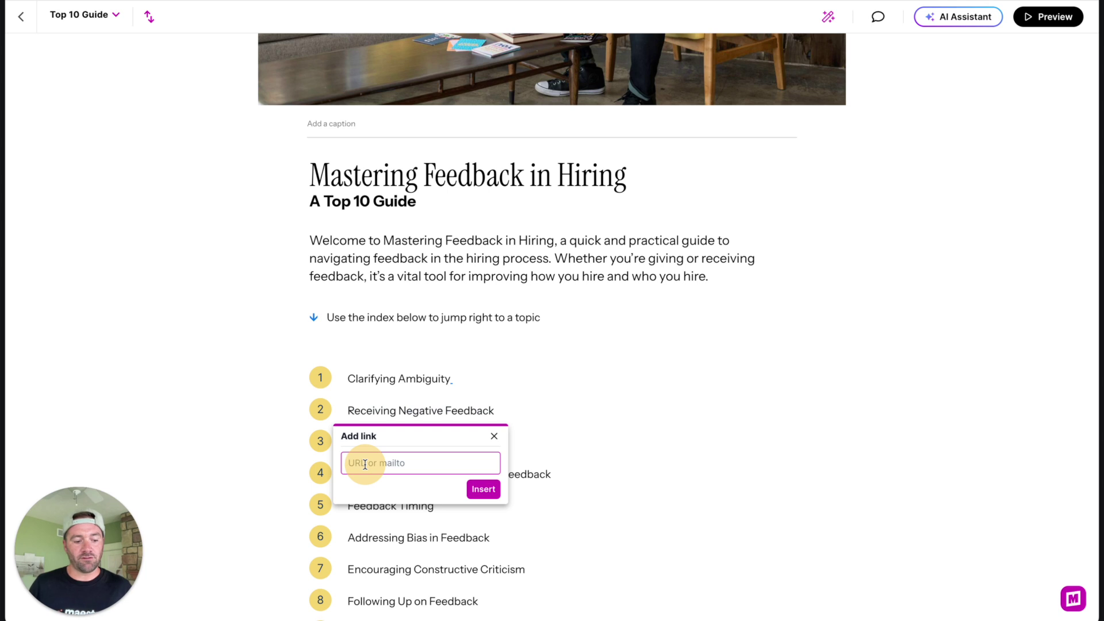
type("#anchor")
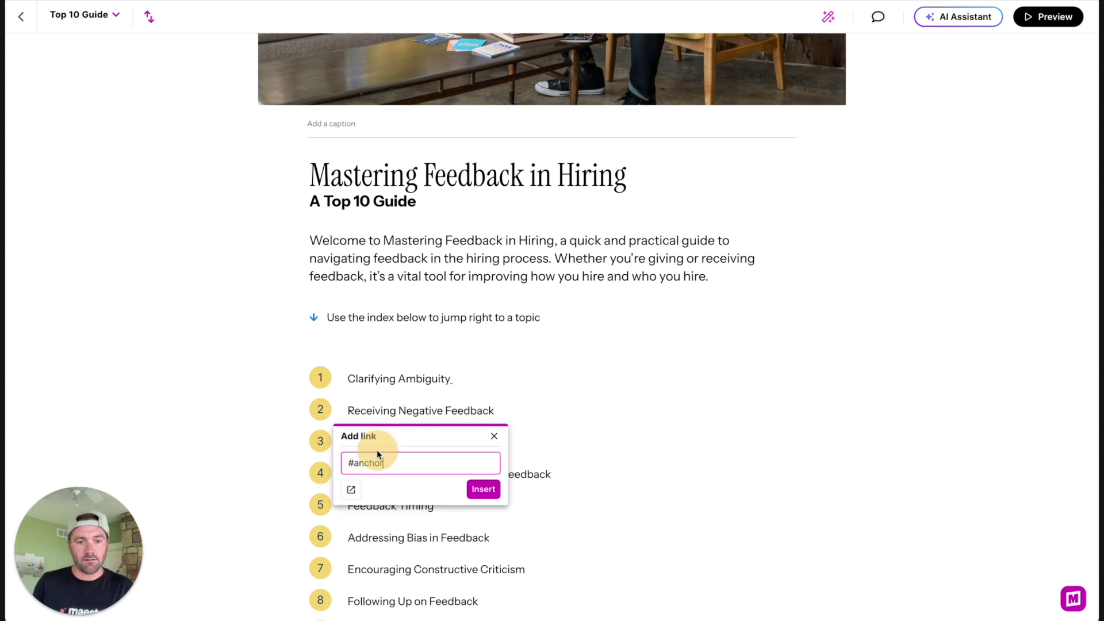
type("/section-2")
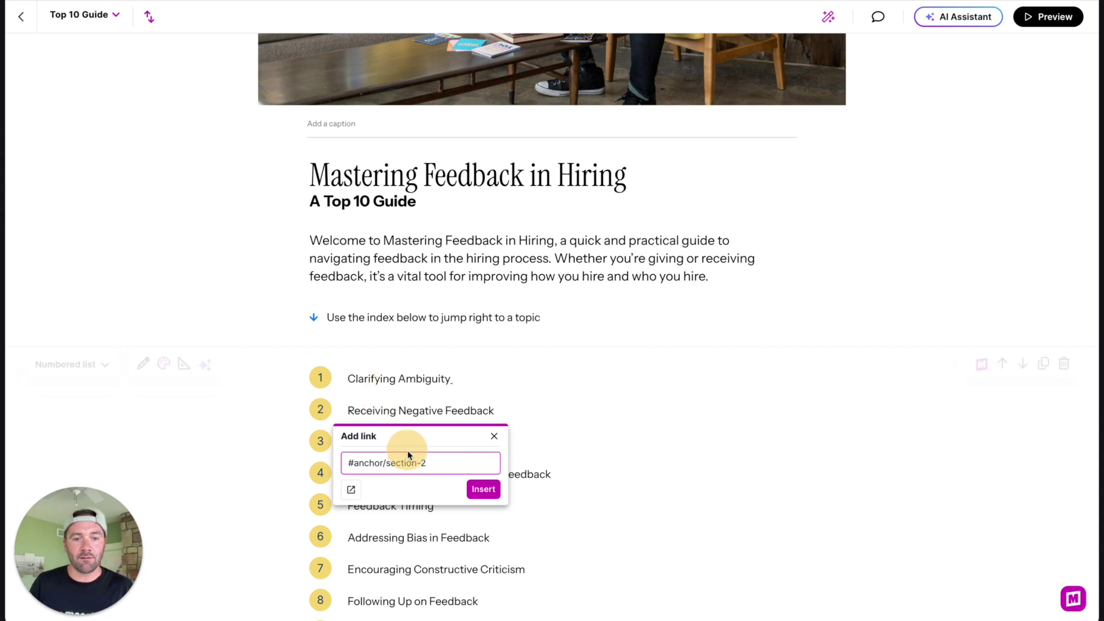
left_click_drag(385, 464, 451, 463)
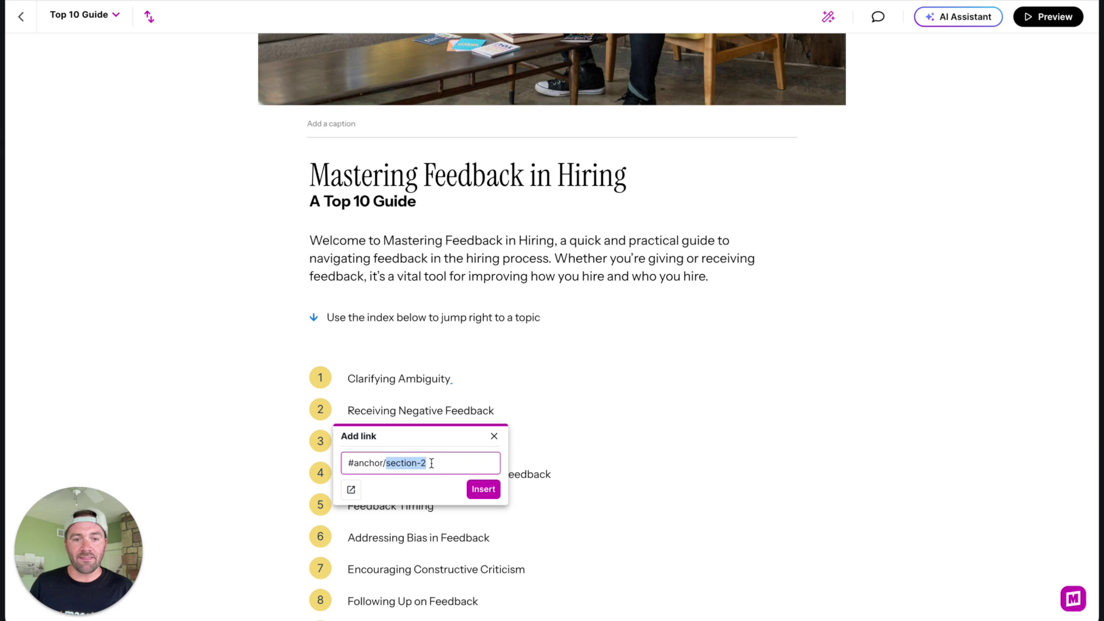
Apply the section-2 link, then add class="anchor-section-2" to the Receiving Negative Feedback heading.
left_click(483, 489)
scroll(394, 314, "down", 10)
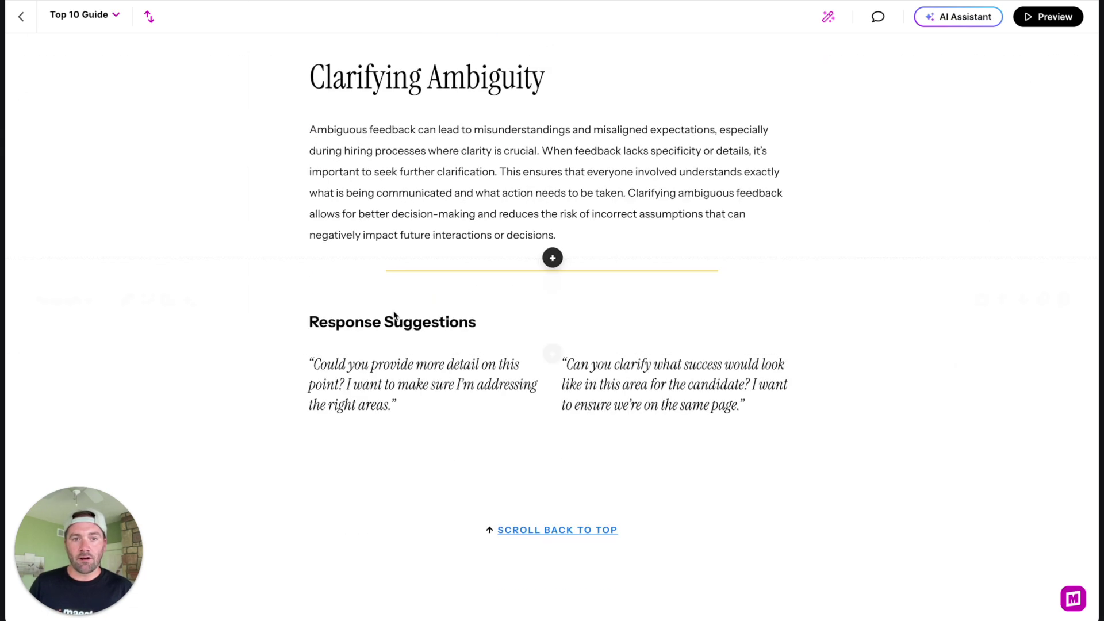
scroll(397, 334, "down", 5)
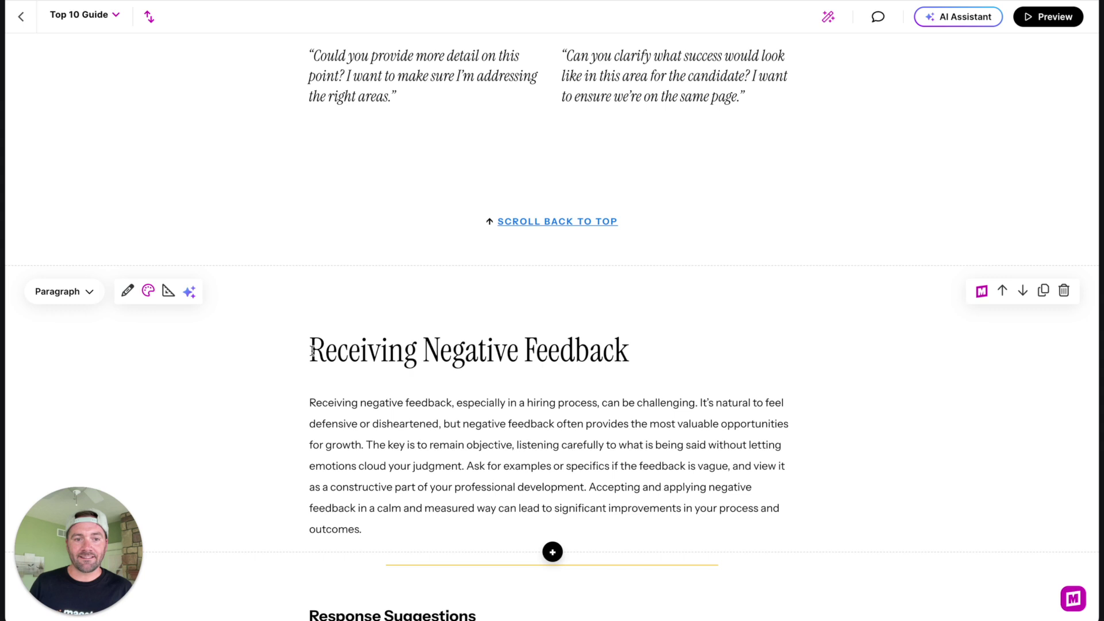
left_click_drag(312, 350, 636, 350)
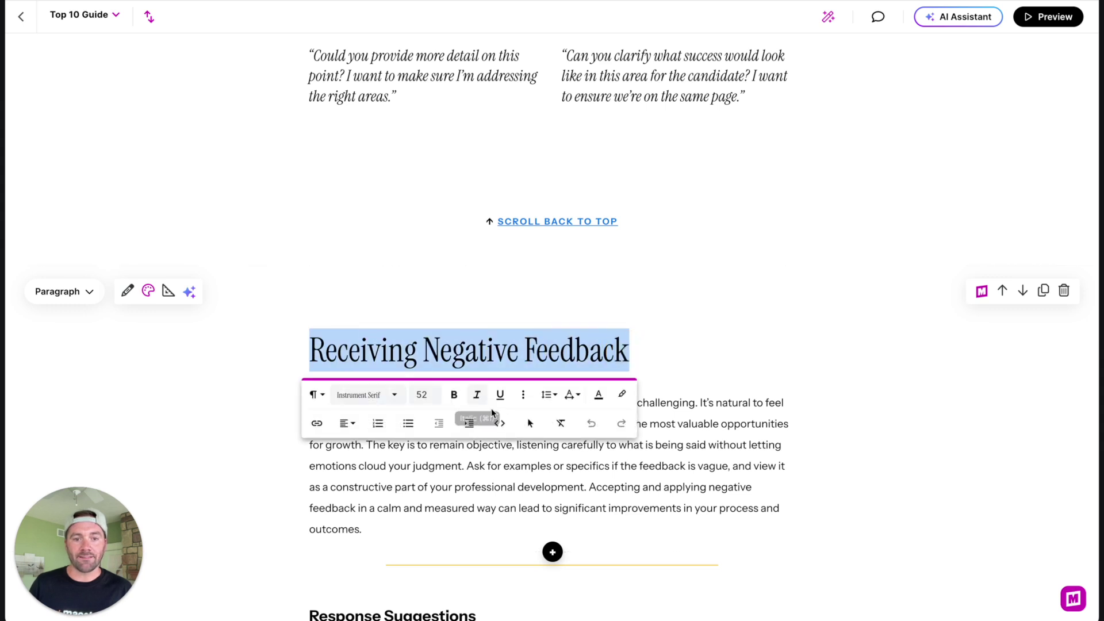
left_click(500, 423)
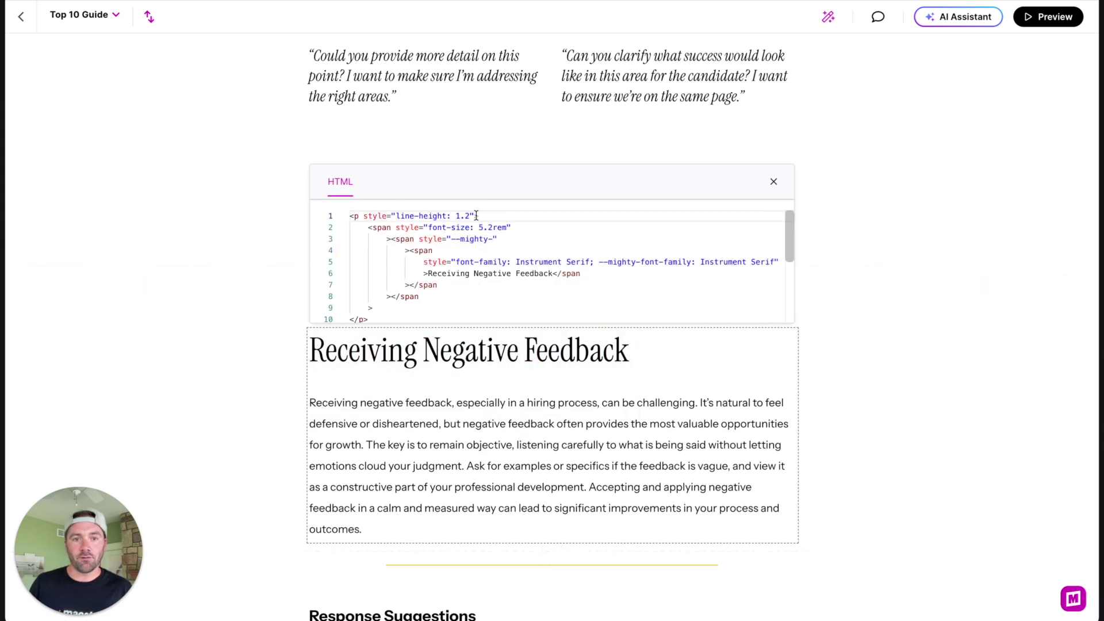
left_click(476, 215)
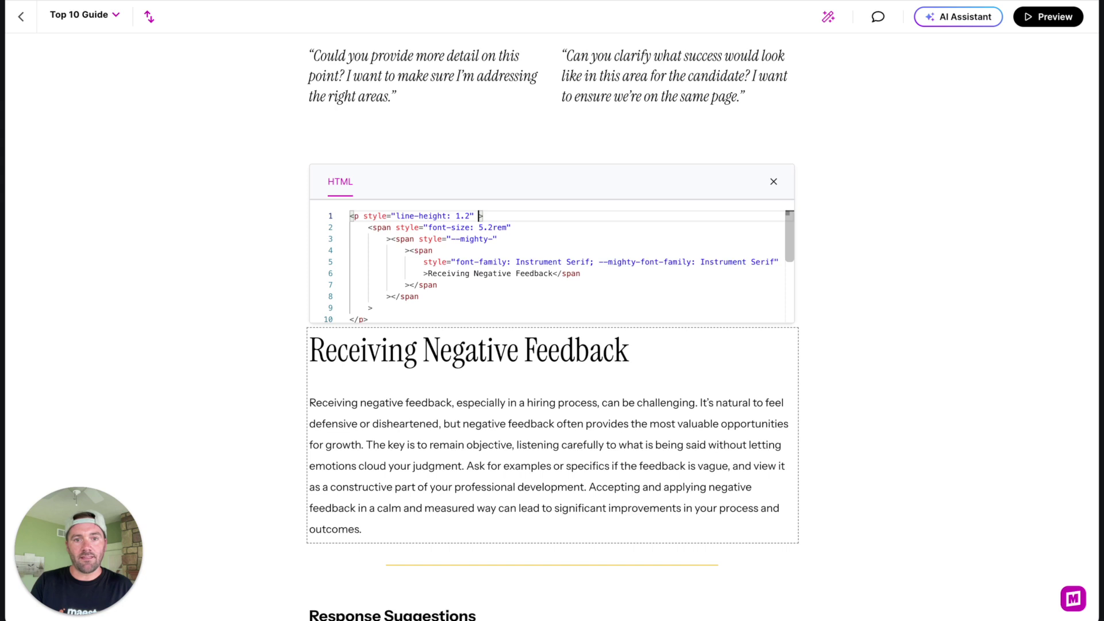
type("class=\"anchor-section-2")
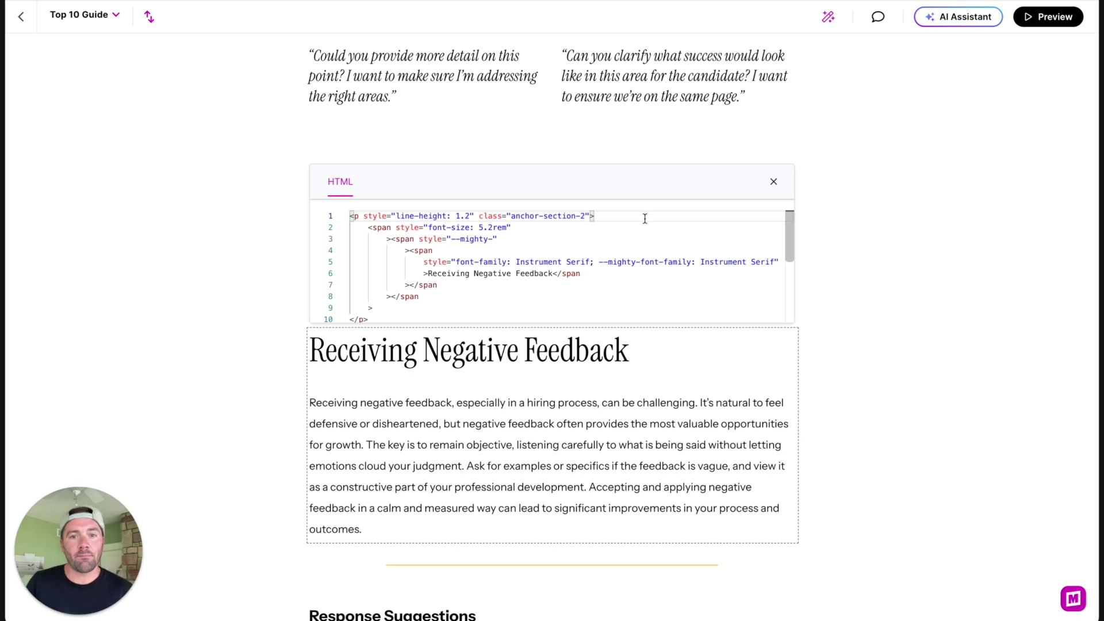
left_click(774, 182)
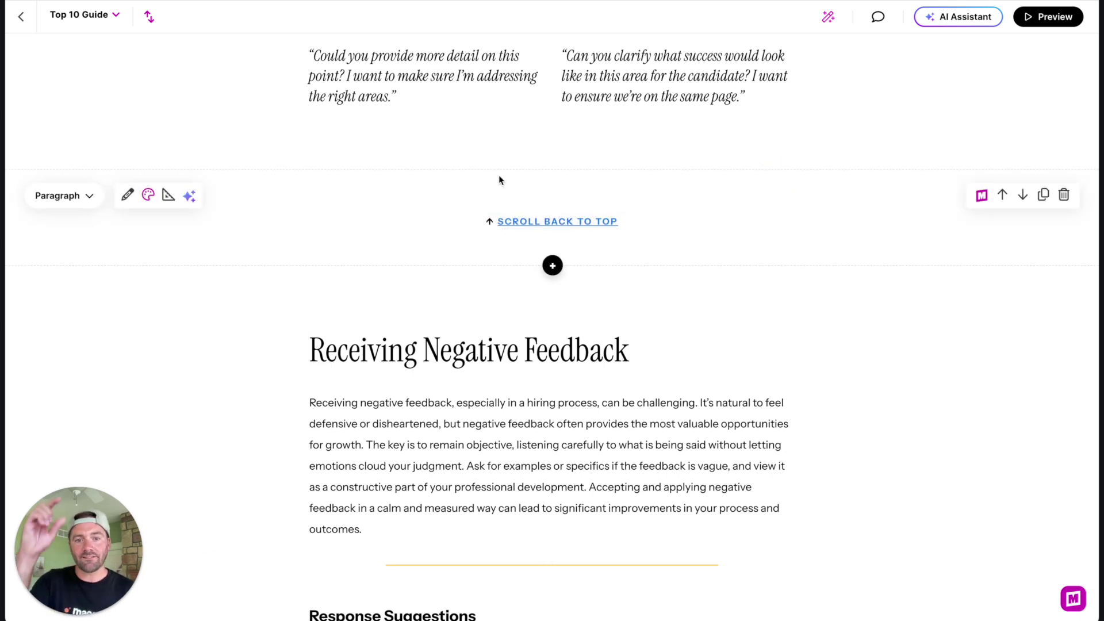